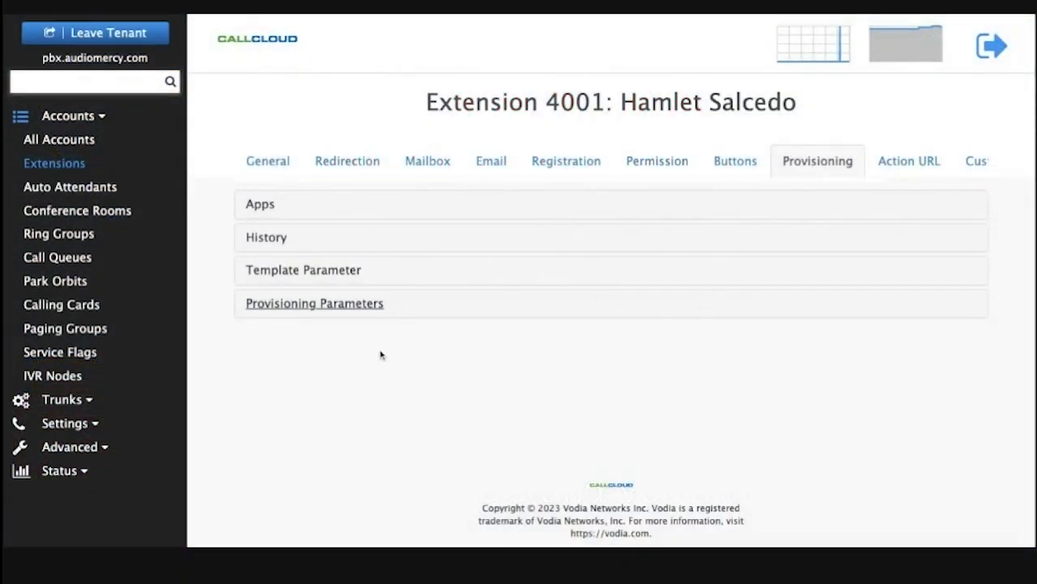
# Check extension 4001's bound MAC addresses and its provisioning history in Vodia PBX.
pyautogui.click(343, 306)
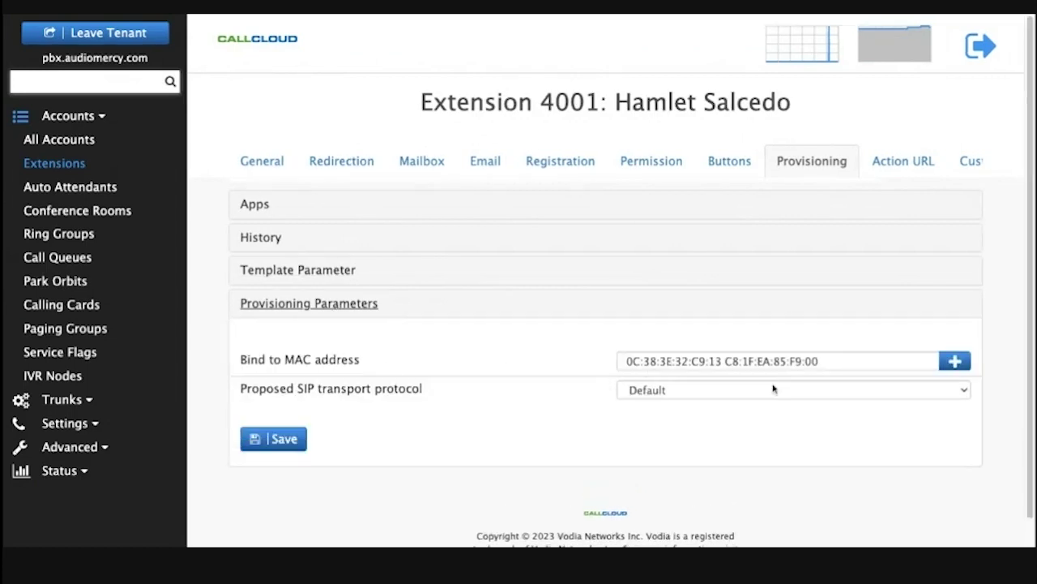
pyautogui.moveTo(722, 361); pyautogui.dragTo(819, 361)
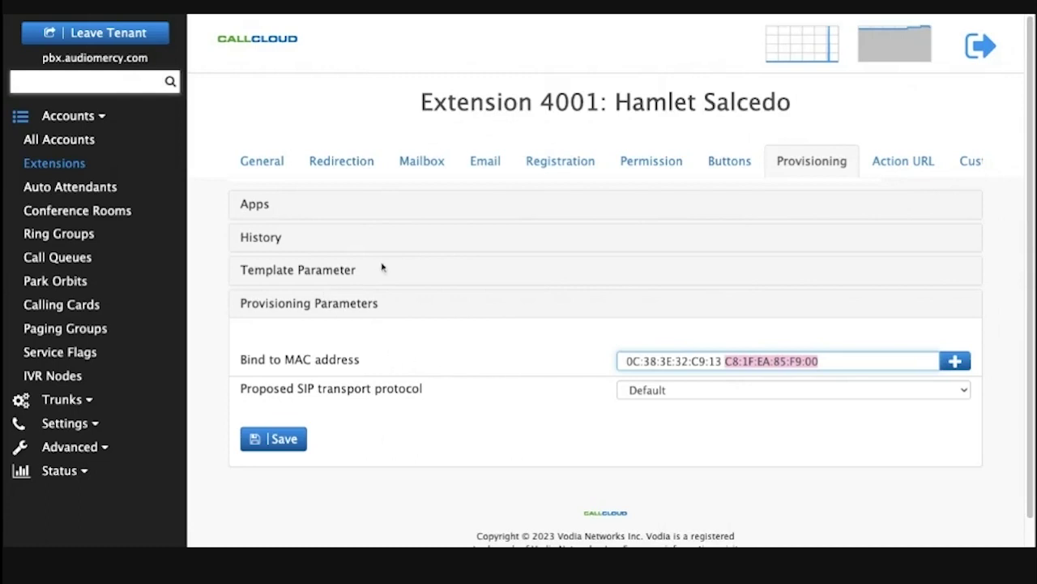
pyautogui.click(262, 240)
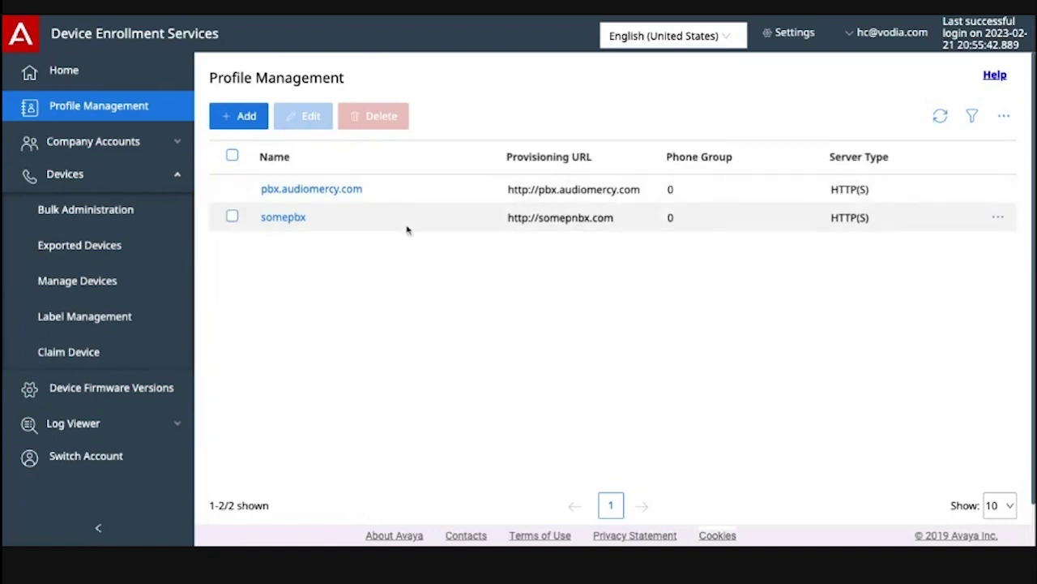
# Discard a new profile draft with a server entry, then go to Company Accounts > Account Management.
pyautogui.click(240, 121)
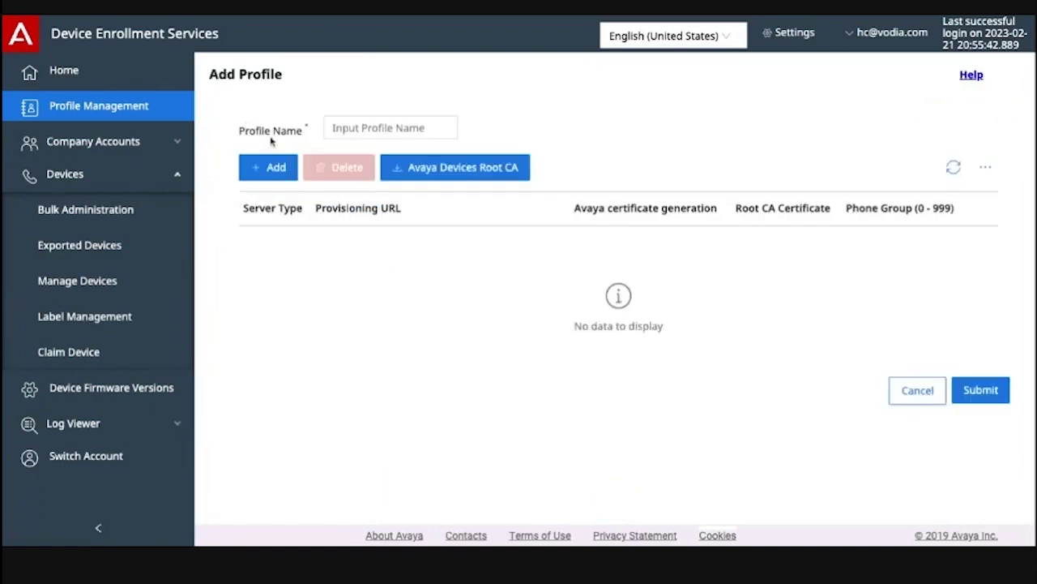
pyautogui.click(270, 167)
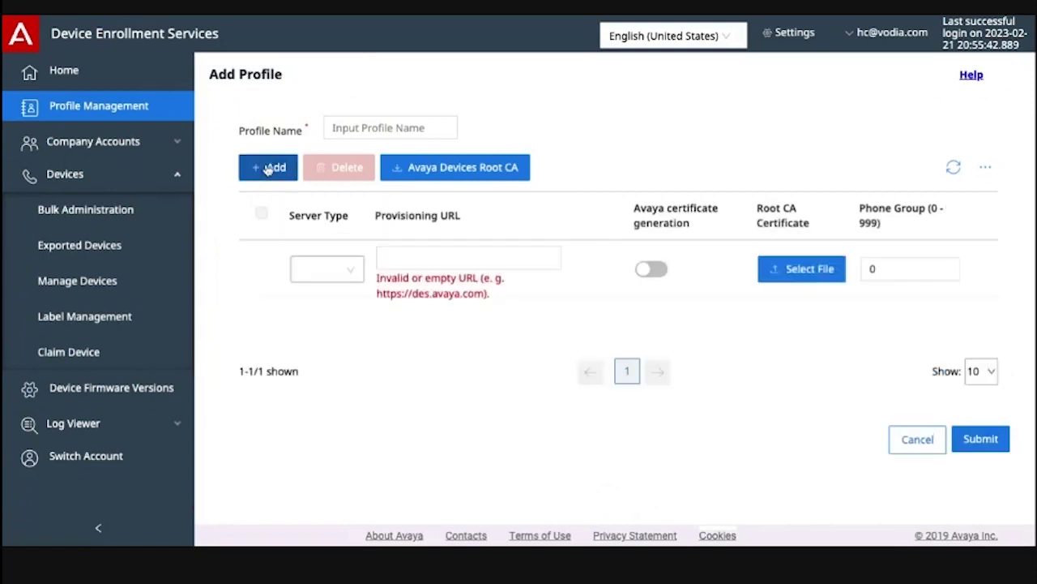
pyautogui.click(349, 275)
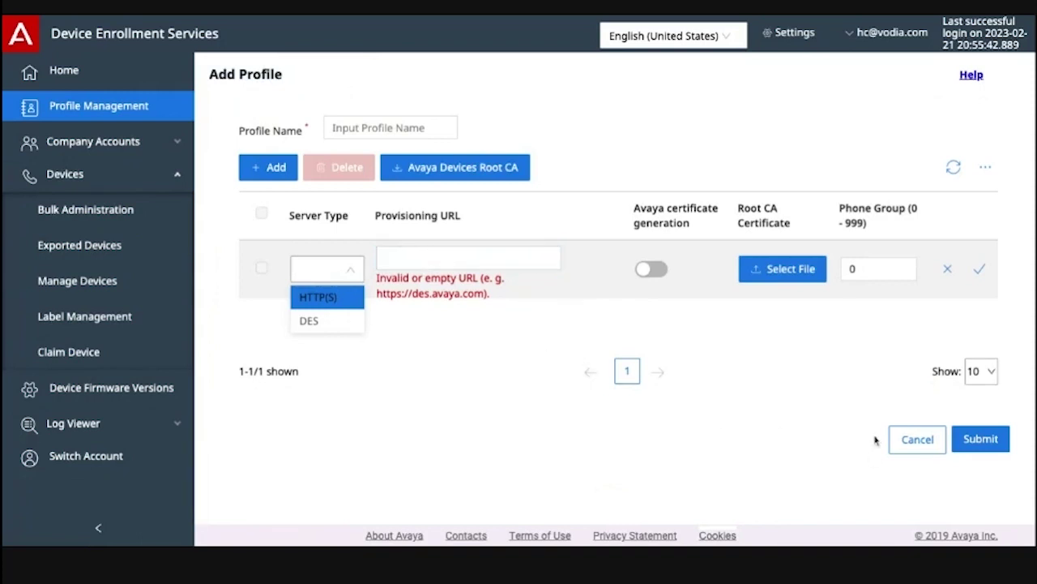
pyautogui.click(911, 442)
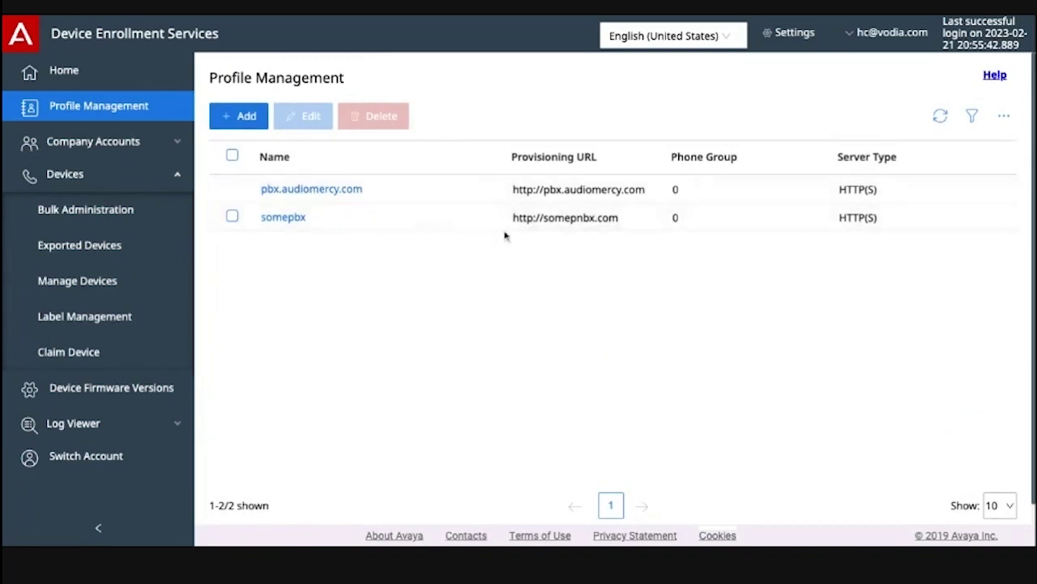
pyautogui.click(102, 144)
pyautogui.click(100, 178)
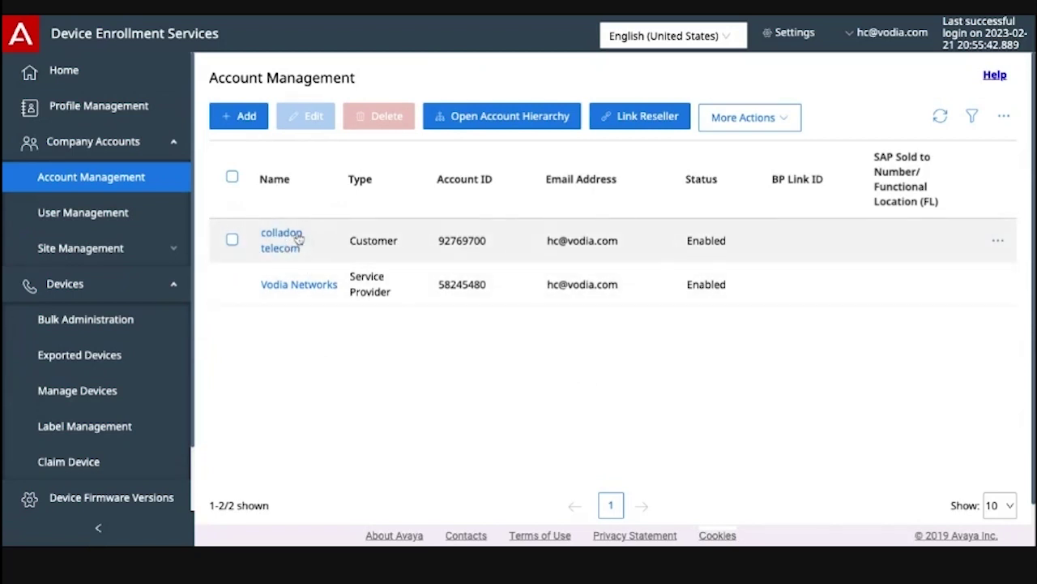
# Open the colladop telecom account and view its Pbx.audiomercy.com site on the Site tab.
pyautogui.click(295, 235)
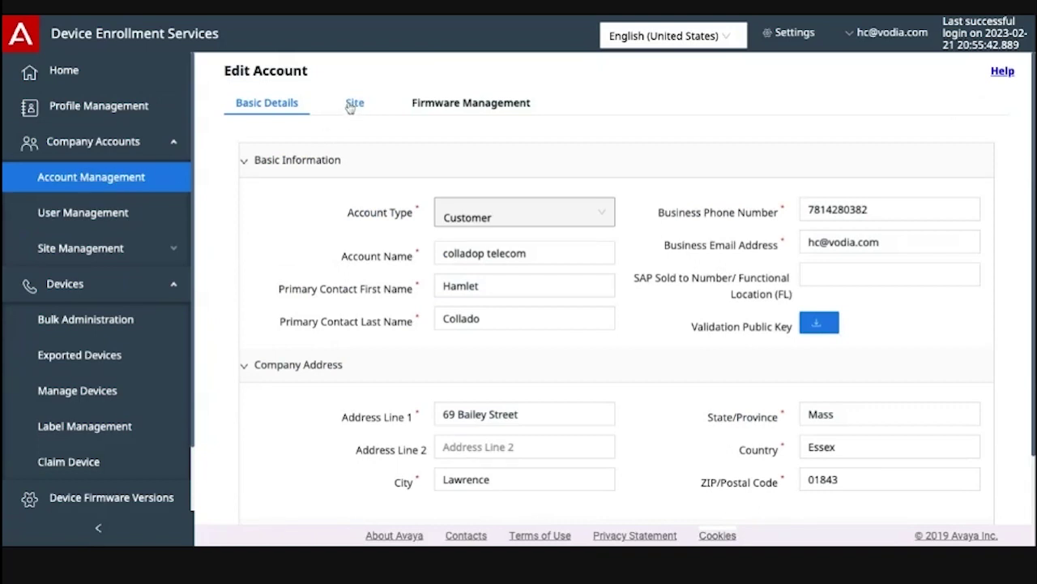
pyautogui.scroll(-2, 470, 308)
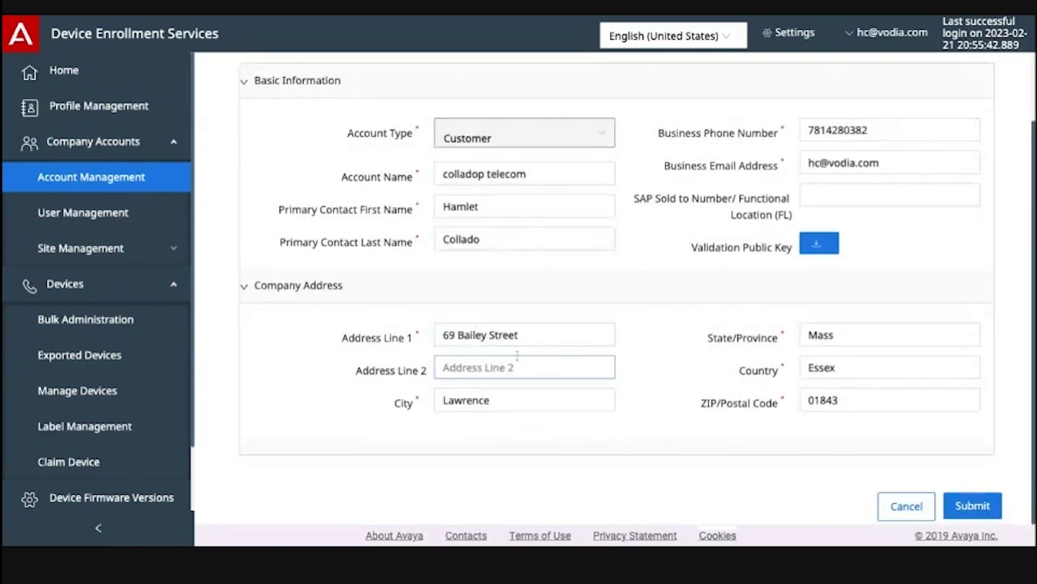
pyautogui.scroll(2, 517, 354)
pyautogui.click(356, 102)
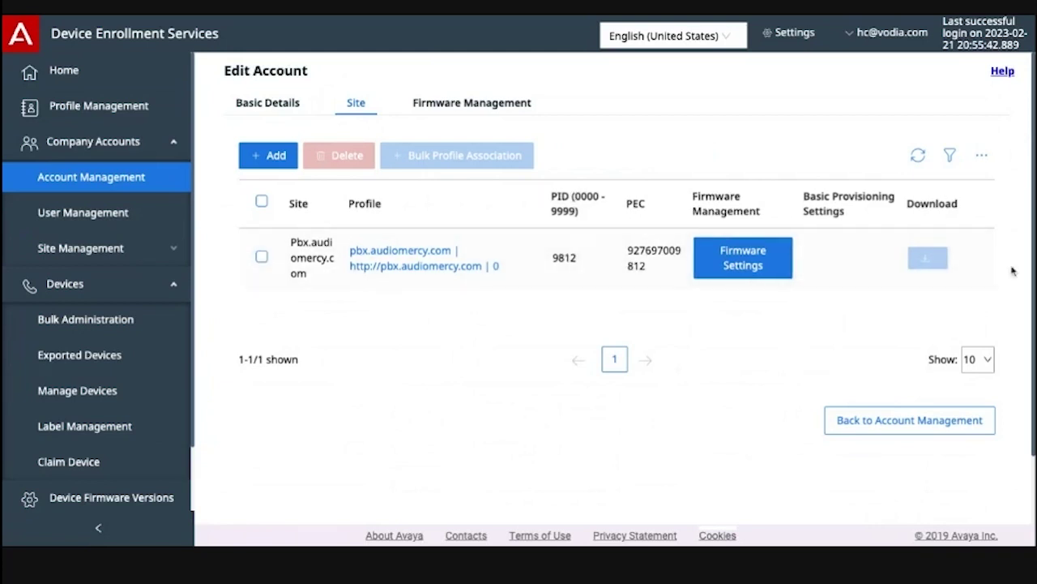
# Edit the Pbx.audiomercy.com site entry and select its PID value 9812.
pyautogui.click(982, 261)
pyautogui.click(905, 285)
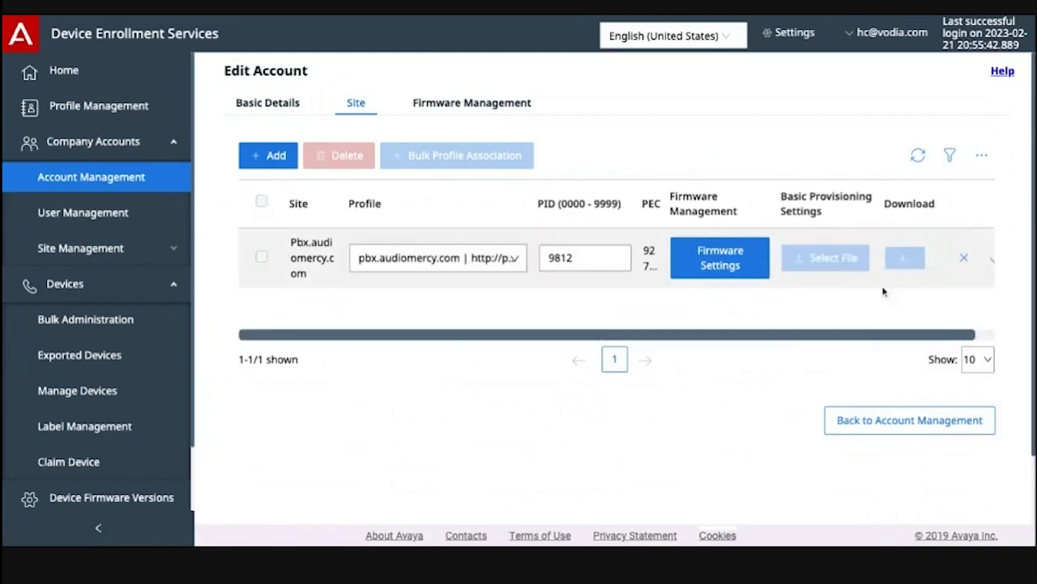
pyautogui.click(587, 259)
pyautogui.moveTo(577, 261); pyautogui.dragTo(513, 264)
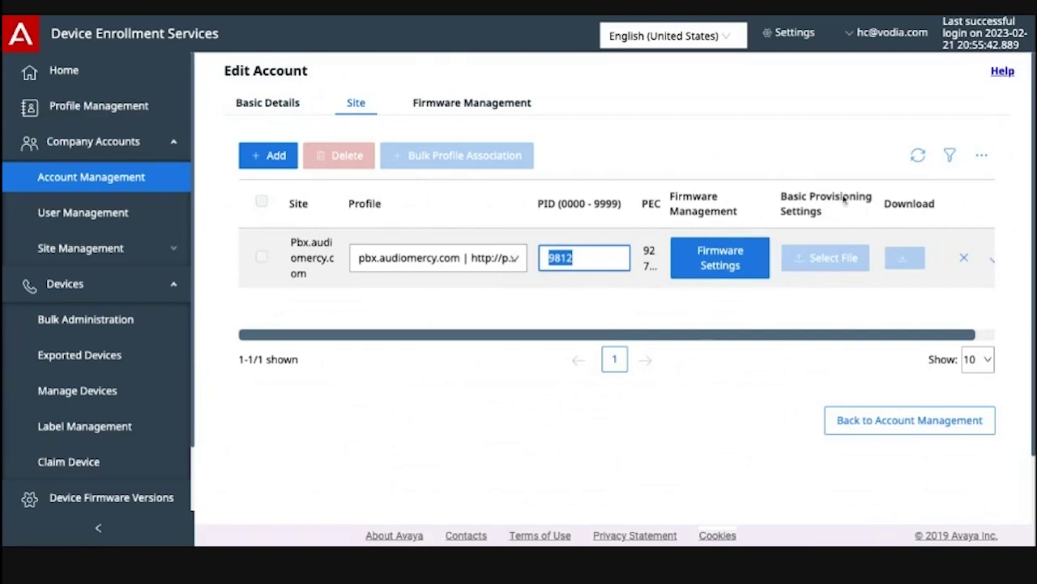
# Review the account's firmware rules by device type, model and latest firmware version.
pyautogui.click(458, 114)
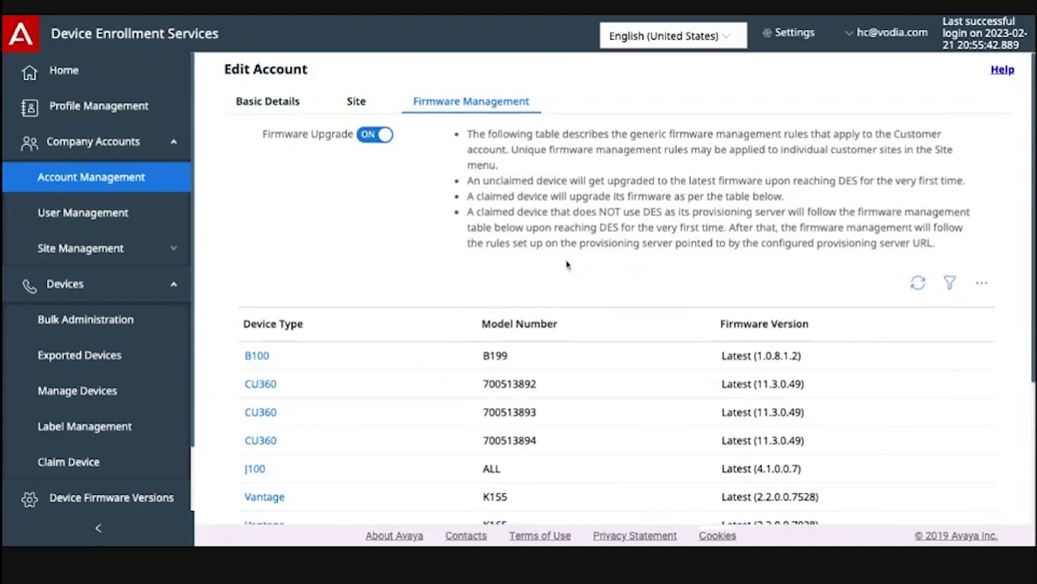
pyautogui.scroll(-2, 551, 308)
pyautogui.scroll(2, 556, 280)
pyautogui.scroll(-1, 553, 315)
pyautogui.scroll(3, 554, 314)
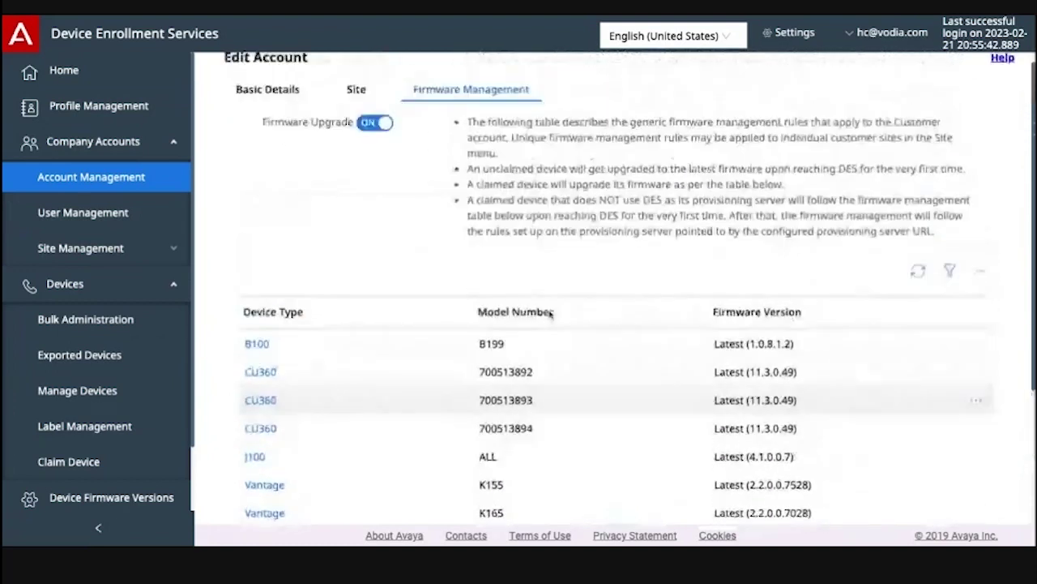
pyautogui.scroll(-4, 423, 331)
pyautogui.scroll(2, 429, 335)
pyautogui.scroll(2, 430, 336)
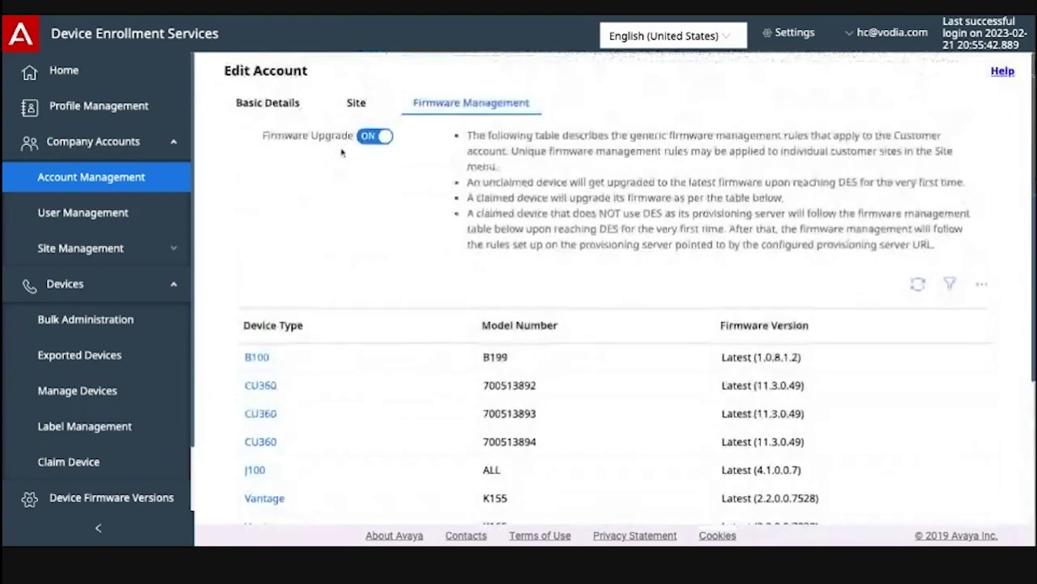
pyautogui.scroll(-3, 445, 290)
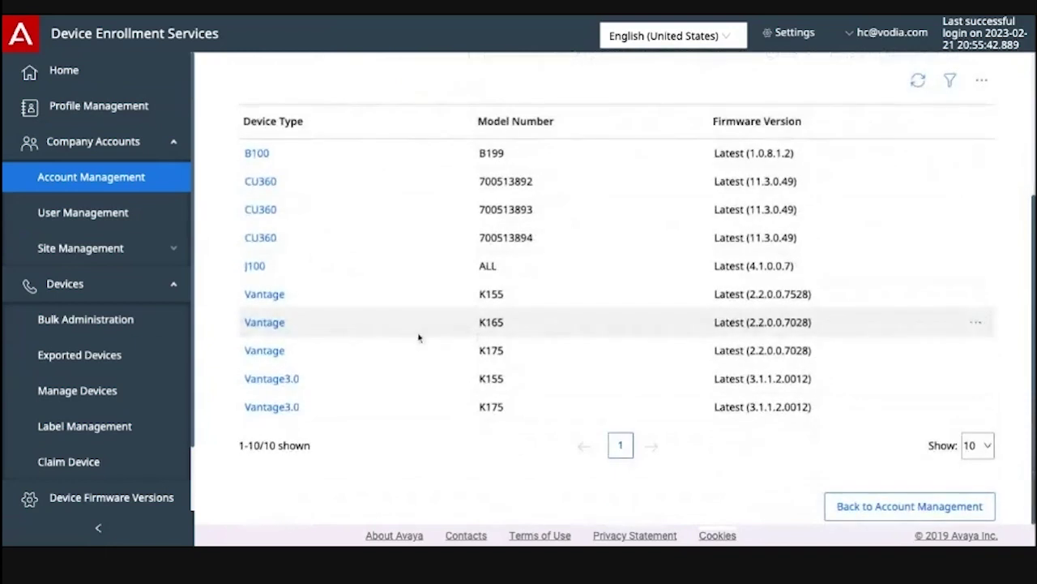
# Keep J100 (ALL models) firmware on Latest (4.1.0.0.7) and save the setting.
pyautogui.click(252, 269)
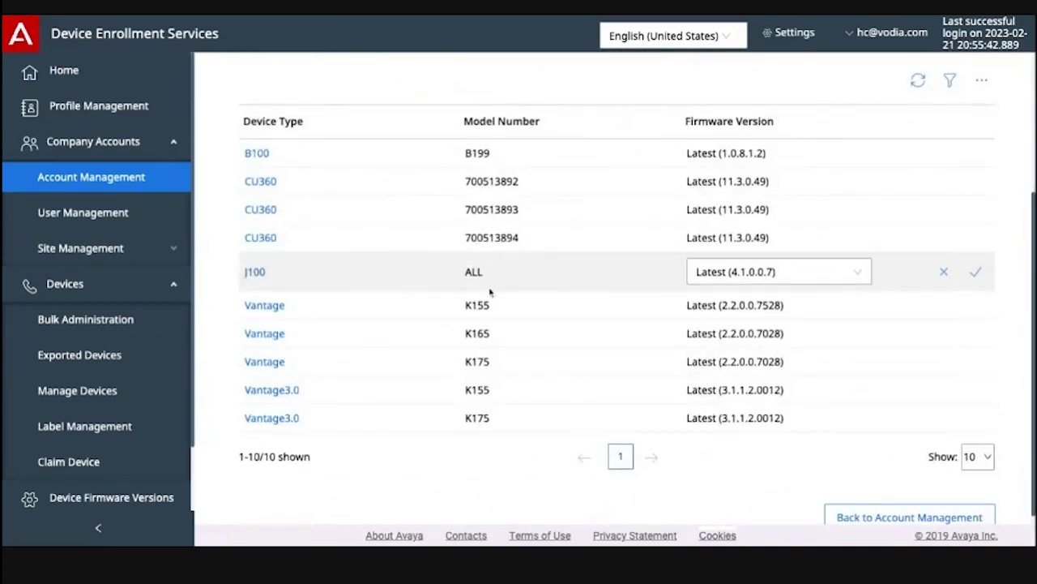
pyautogui.click(705, 275)
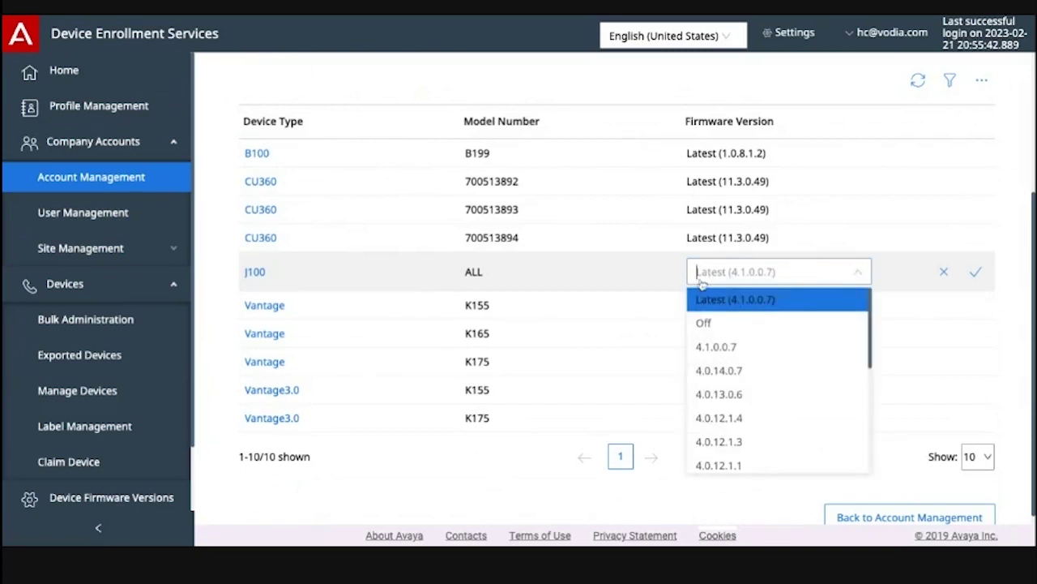
pyautogui.click(766, 299)
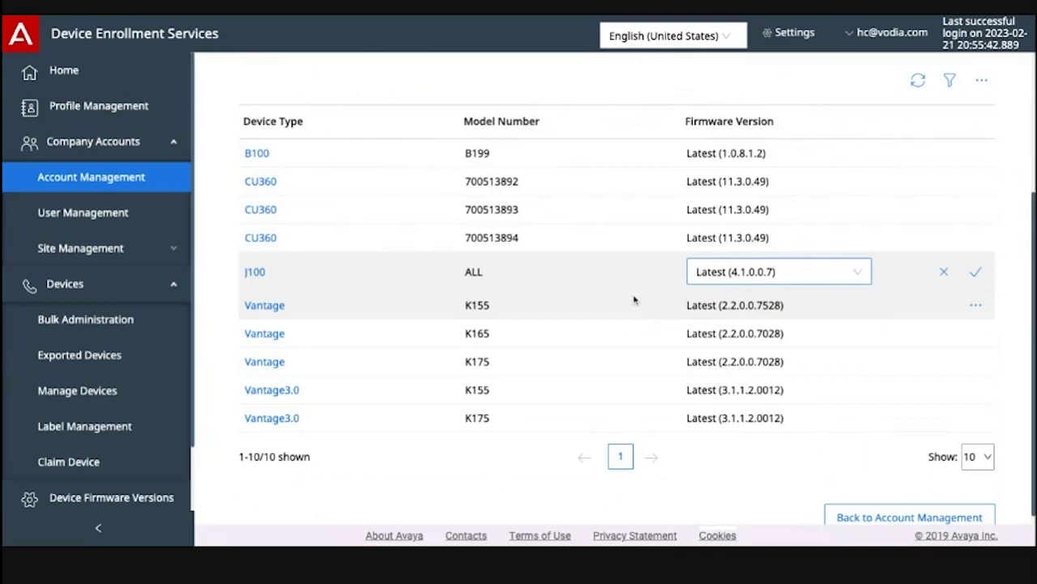
pyautogui.click(976, 276)
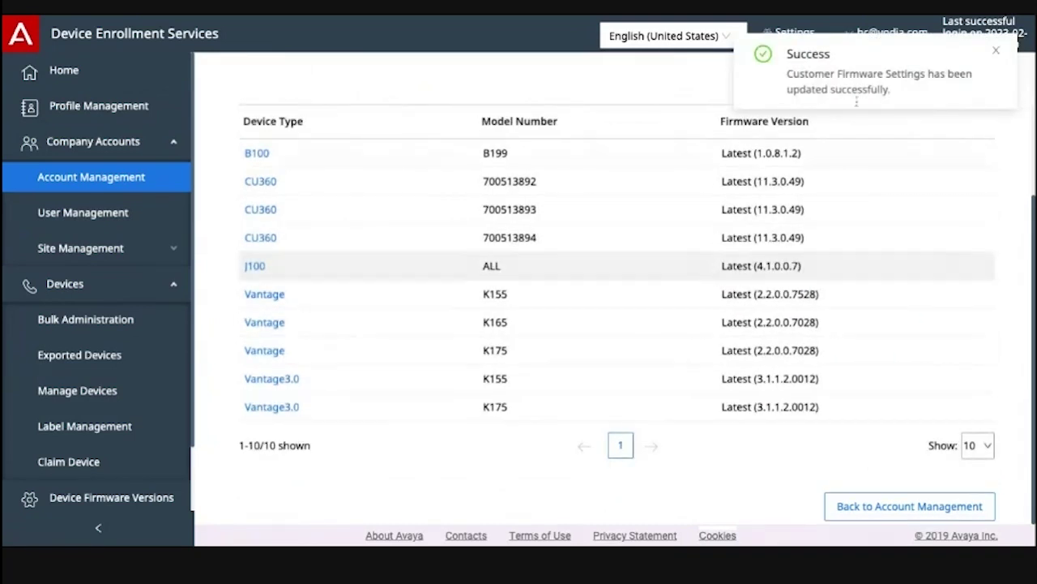
pyautogui.click(996, 52)
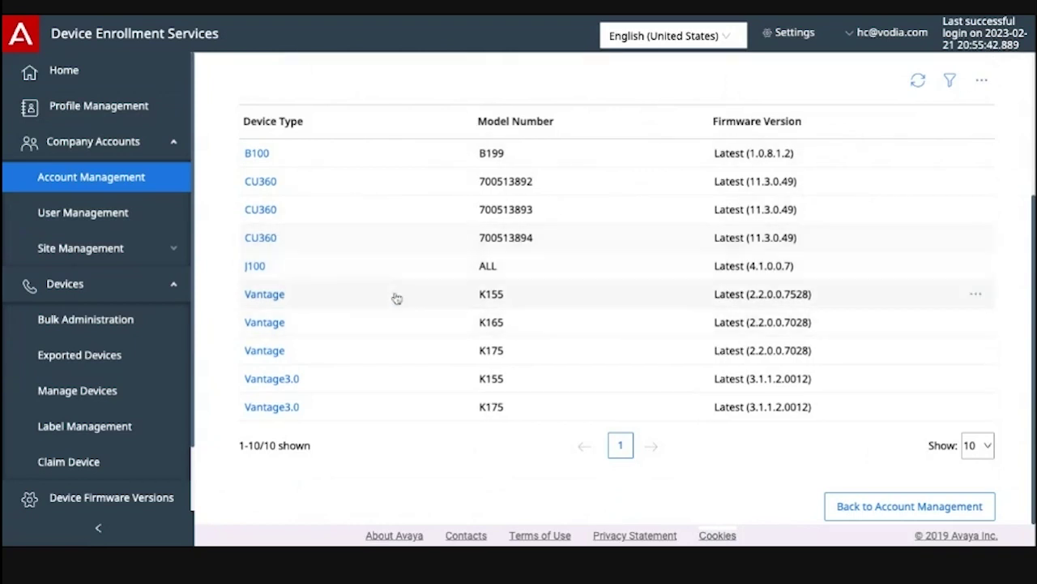
pyautogui.click(72, 212)
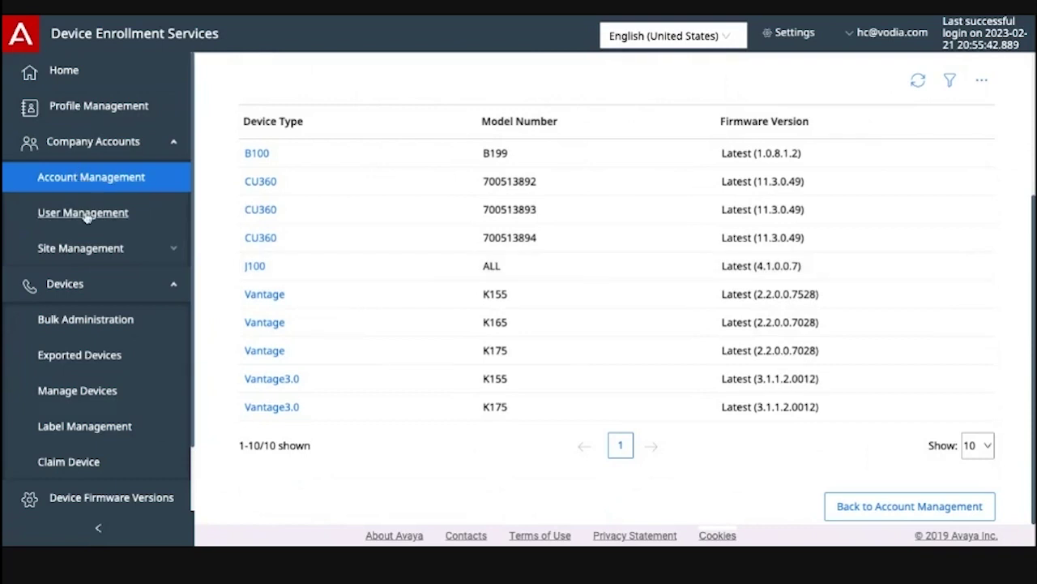
# Show Site Management By Profile, linking colladop telecom's Pbx.audiomercy.com site to PID 9812.
pyautogui.click(103, 255)
pyautogui.click(88, 283)
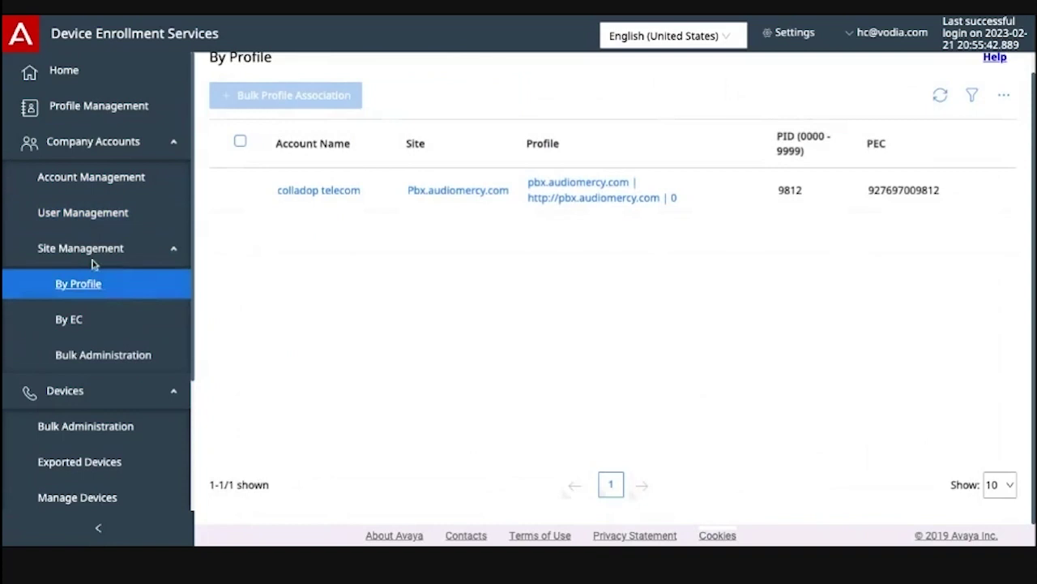
pyautogui.scroll(1, 399, 304)
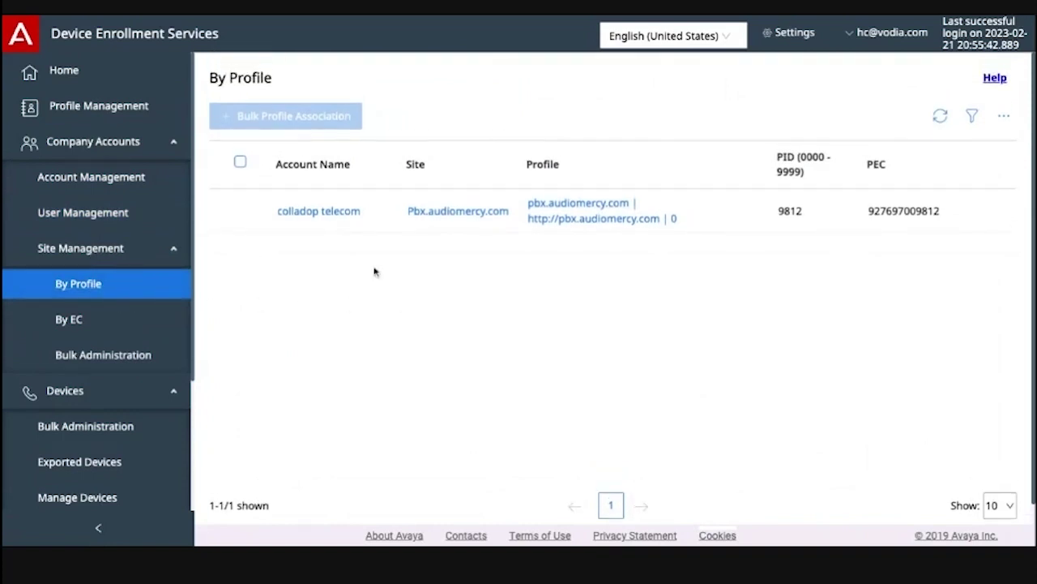
pyautogui.click(324, 213)
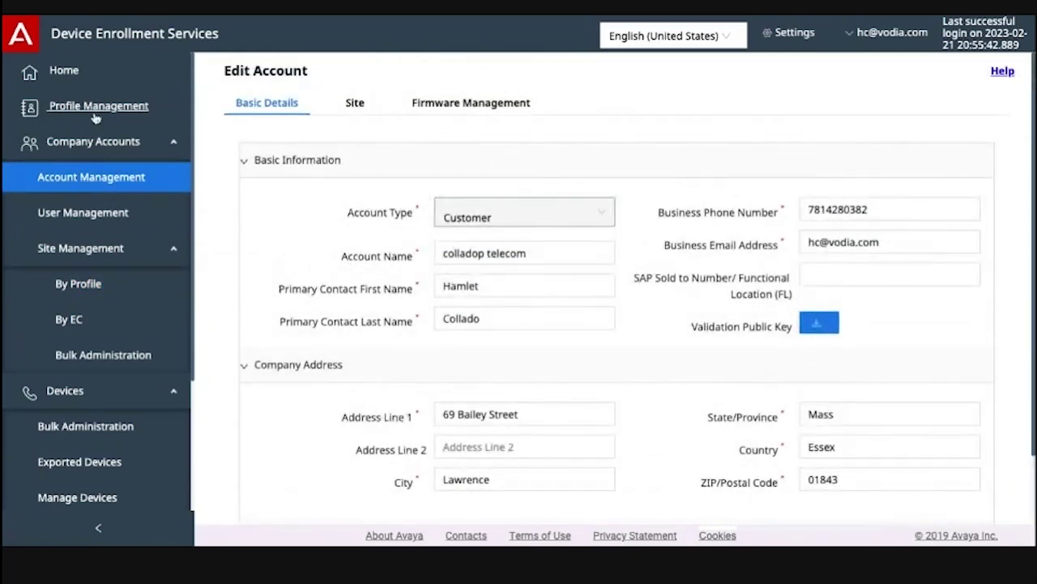
pyautogui.click(89, 287)
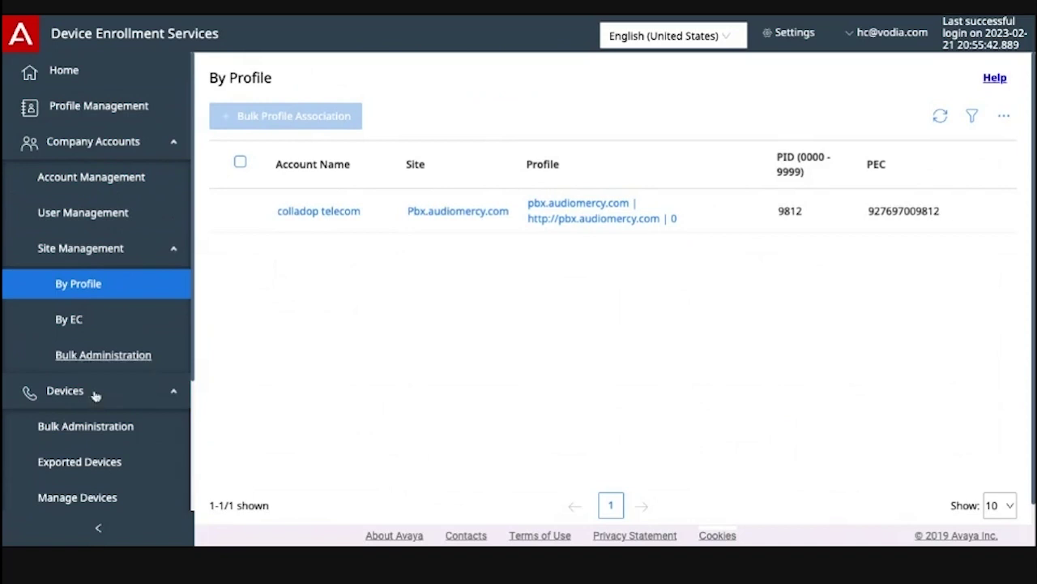
pyautogui.scroll(-3, 96, 394)
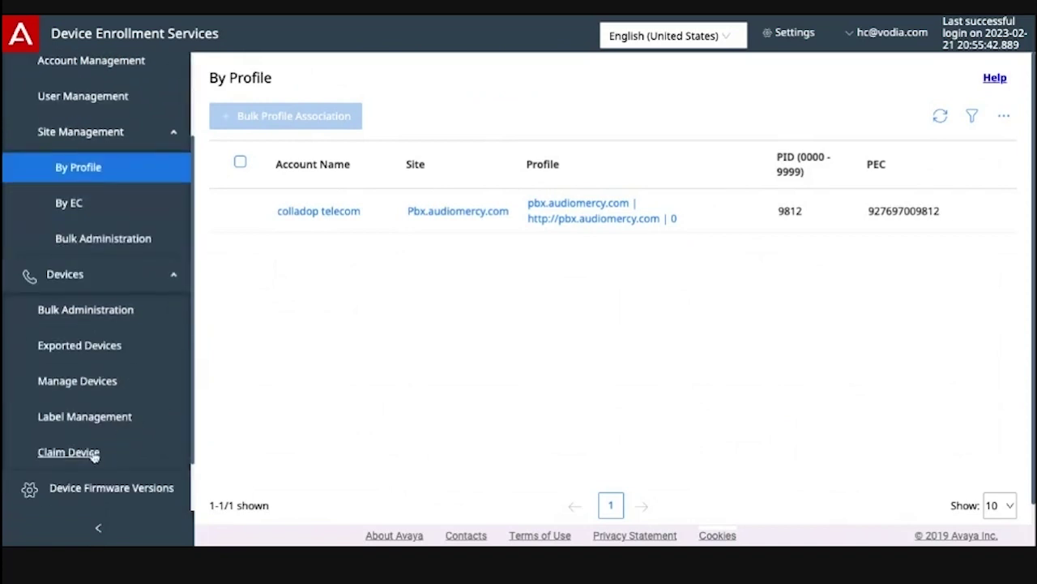
pyautogui.click(92, 456)
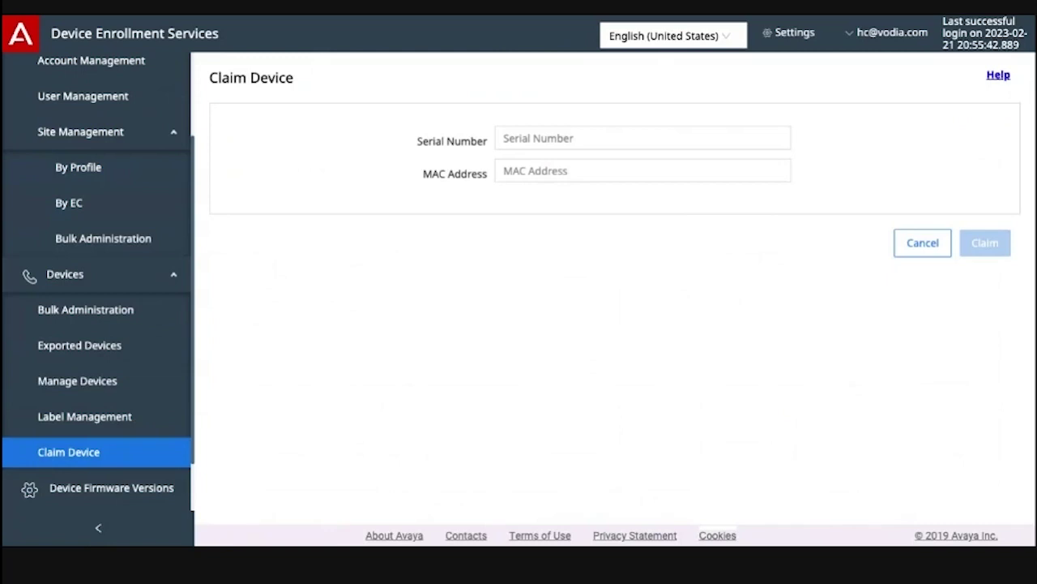
pyautogui.click(642, 138)
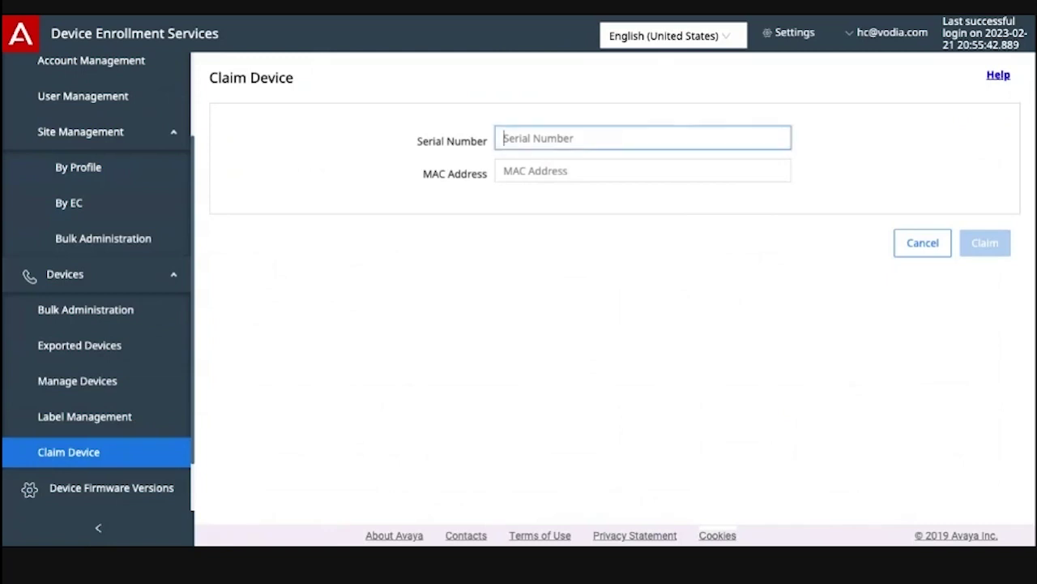
pyautogui.hotkey('ctrl', 'v')
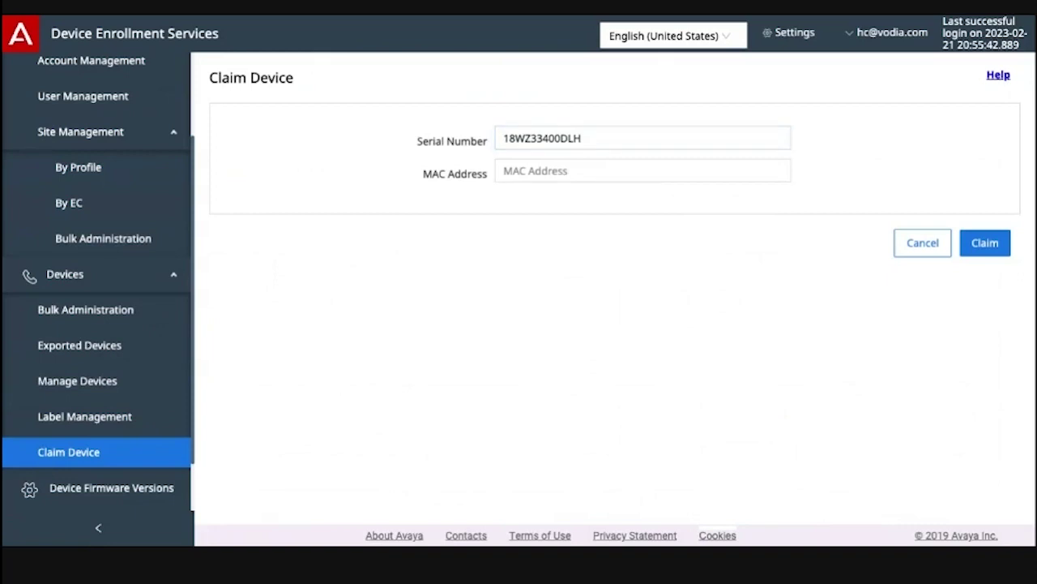
pyautogui.click(593, 170)
pyautogui.write('C81FEA85F900')
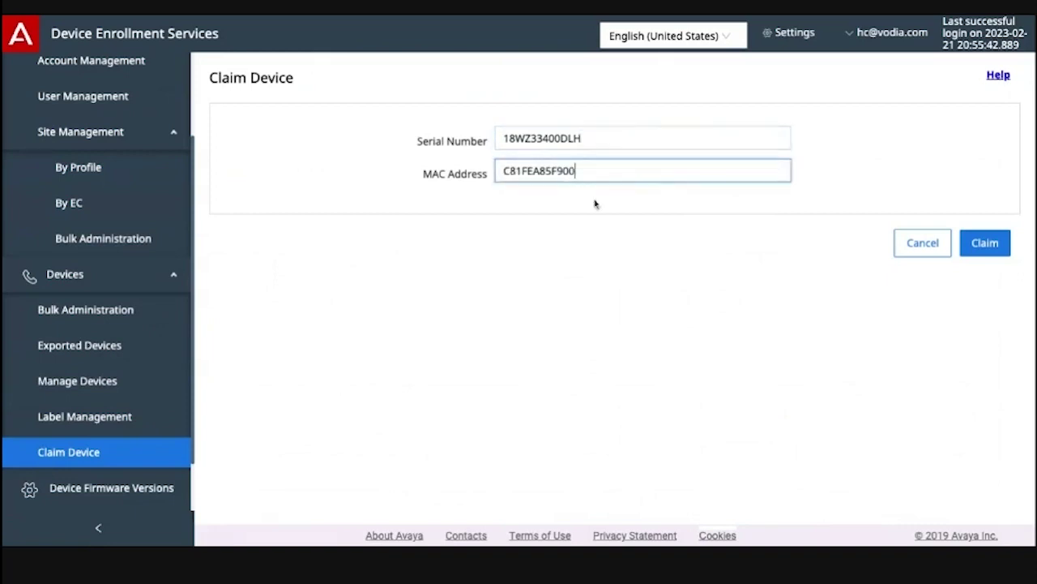
pyautogui.click(1005, 241)
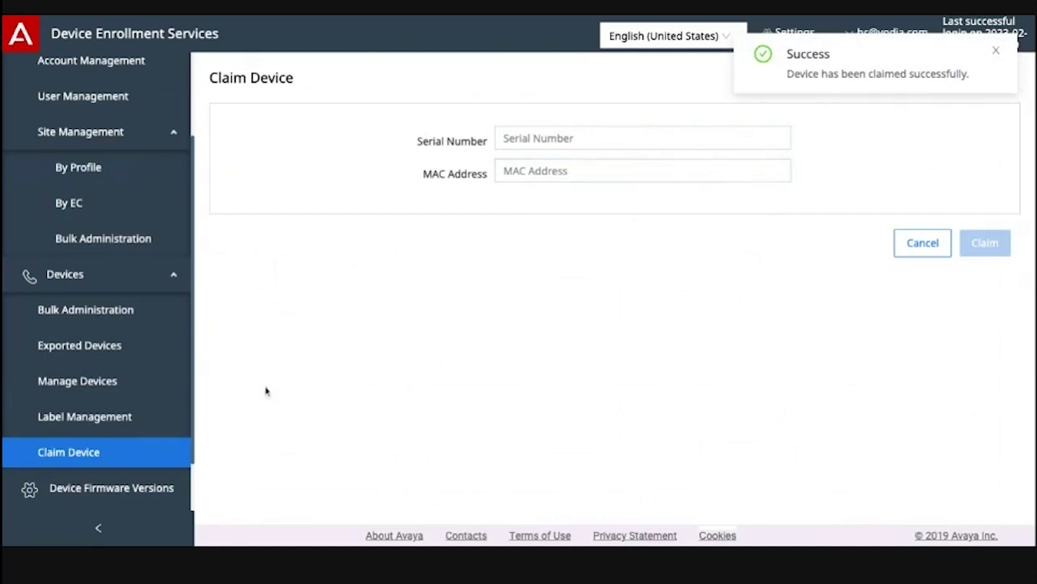
pyautogui.click(78, 381)
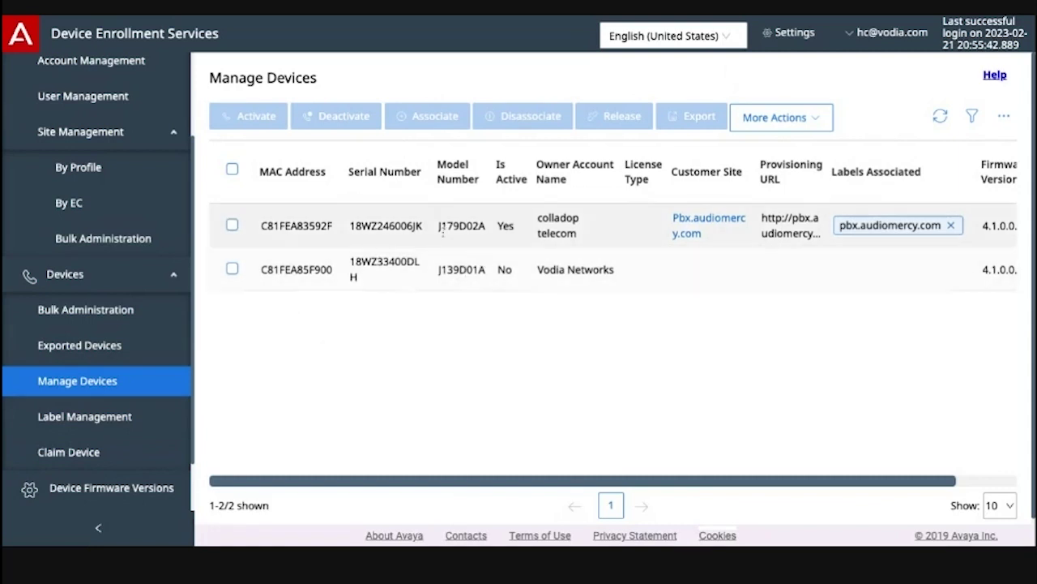
# Activate the J139 phone and associate it with colladop telecom, site Pbx.audiomercy.com.
pyautogui.click(233, 271)
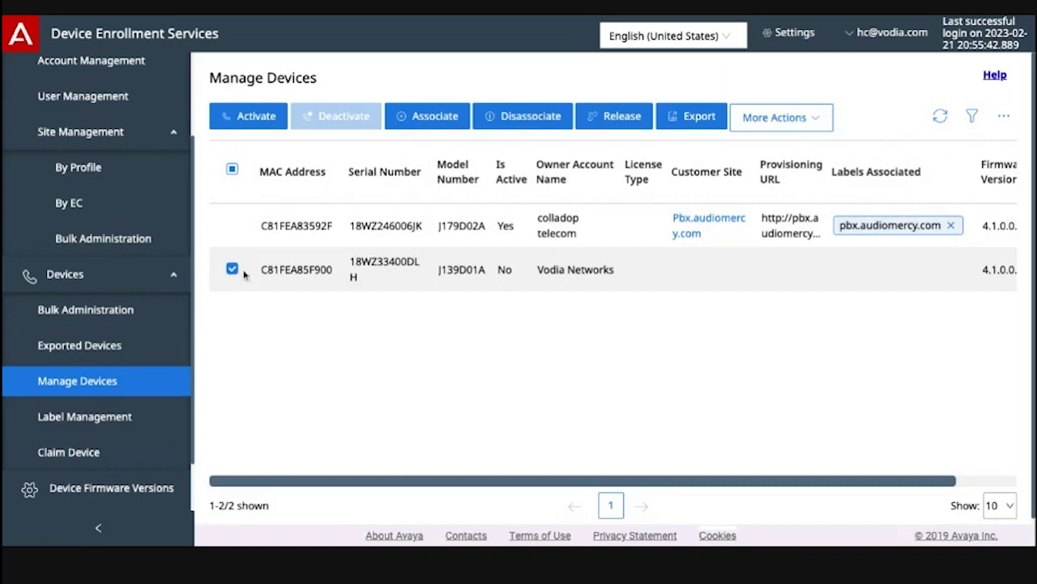
pyautogui.click(248, 115)
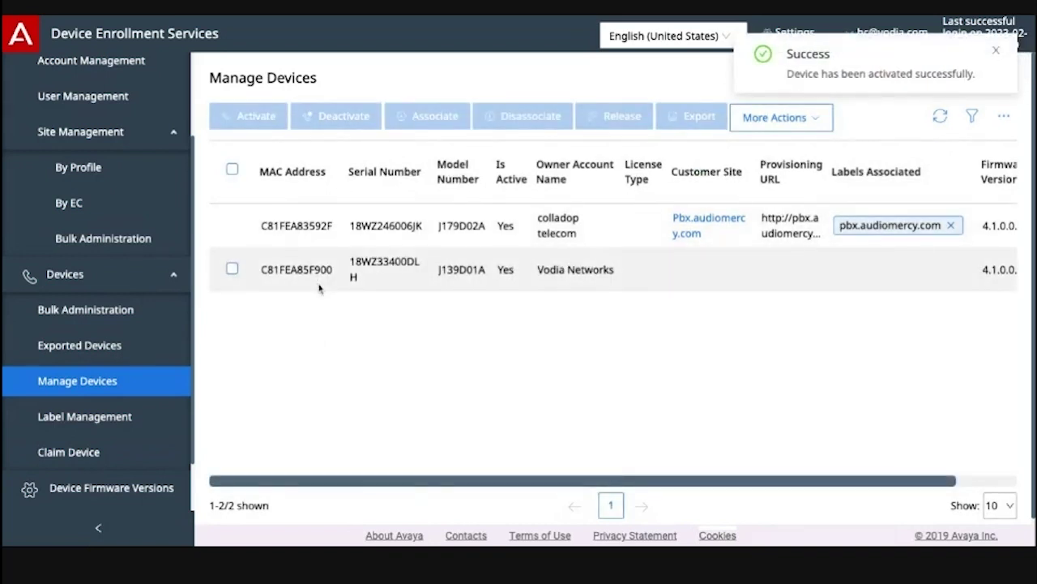
pyautogui.click(231, 271)
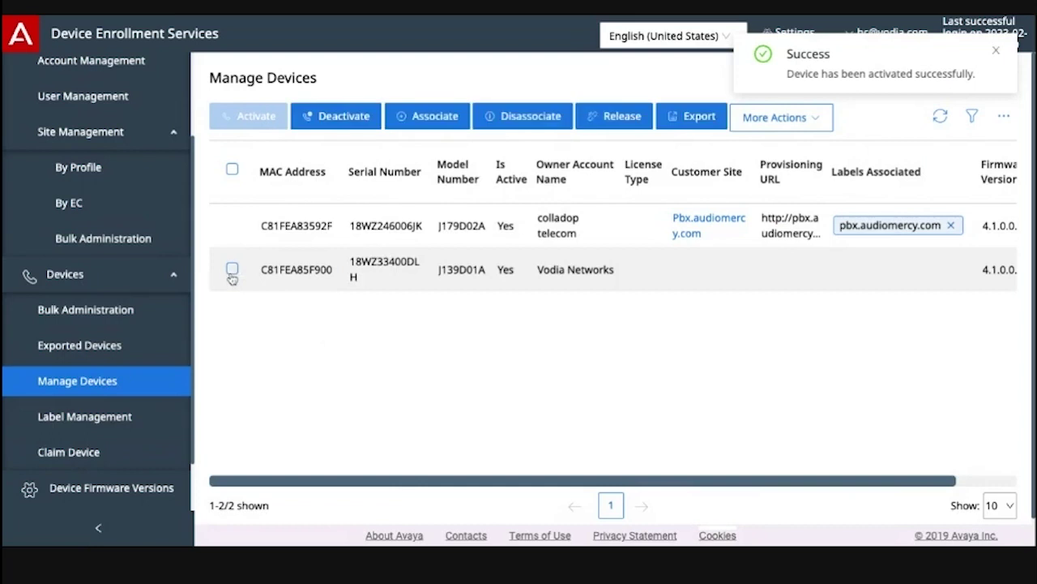
pyautogui.click(427, 118)
pyautogui.click(626, 217)
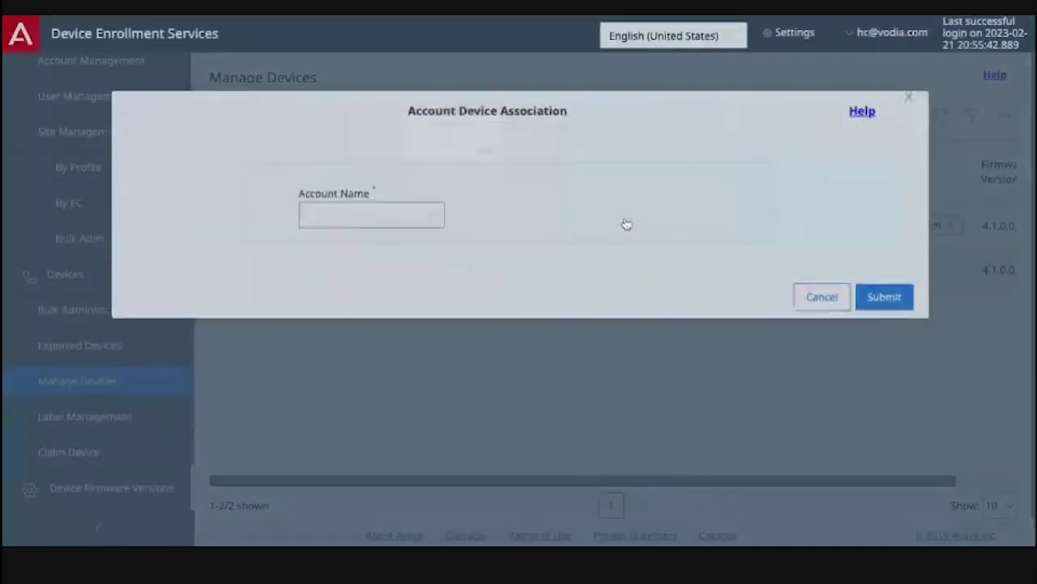
pyautogui.click(438, 227)
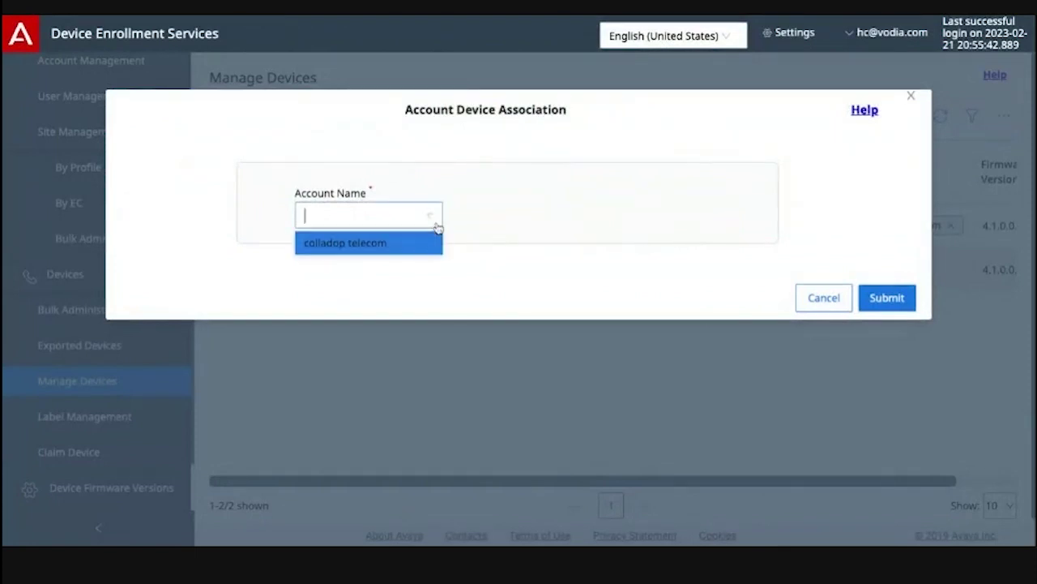
pyautogui.click(366, 249)
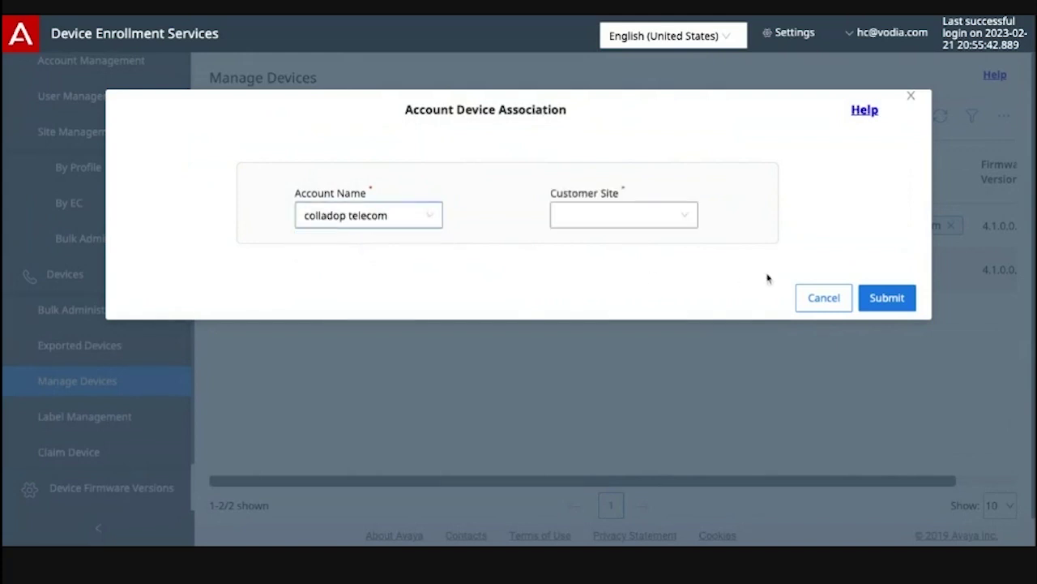
pyautogui.click(641, 217)
pyautogui.click(640, 248)
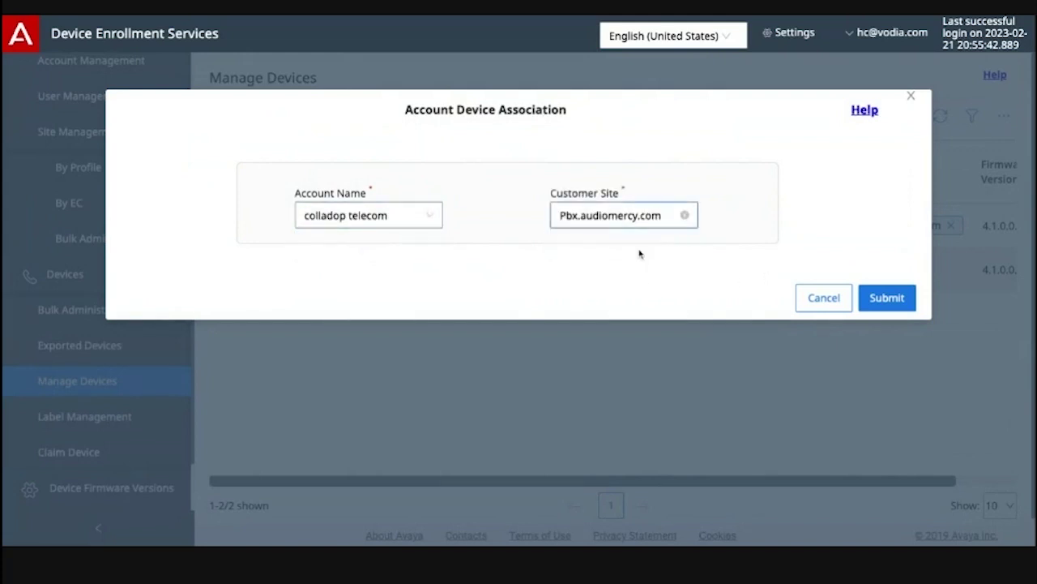
pyautogui.click(883, 300)
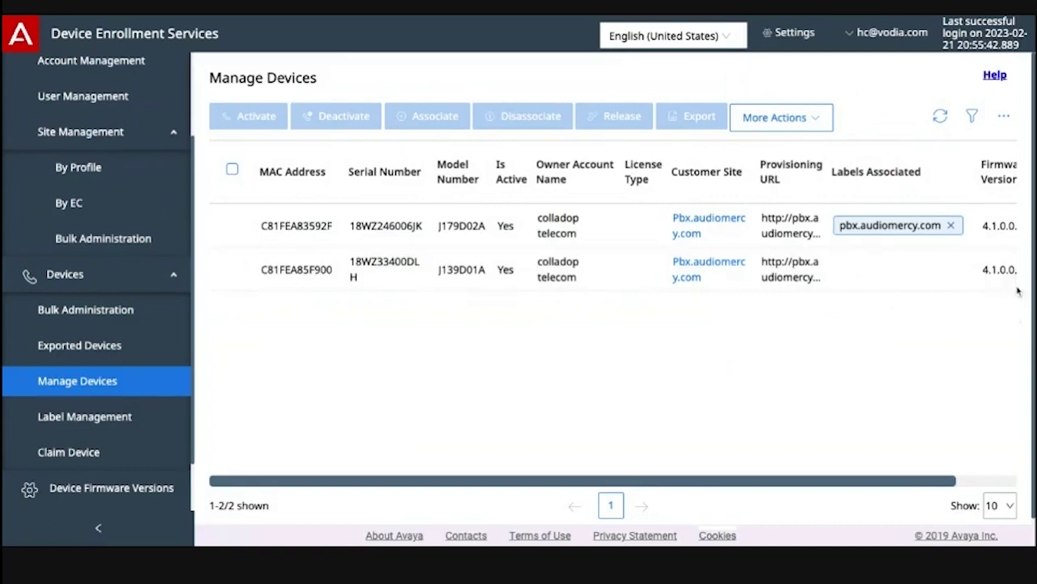
pyautogui.hscroll(2, 936, 485)
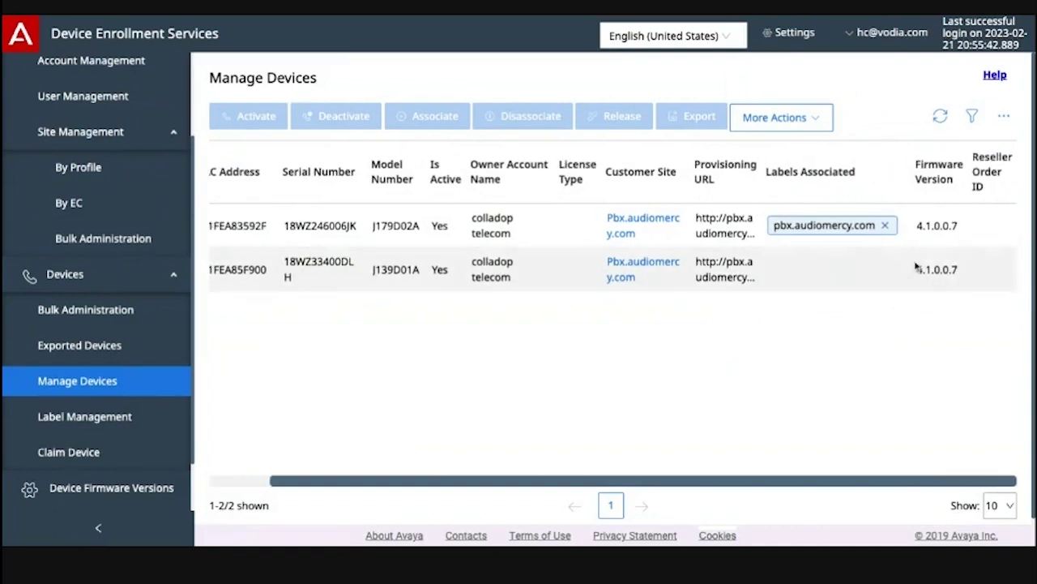
pyautogui.hscroll(-2, 886, 485)
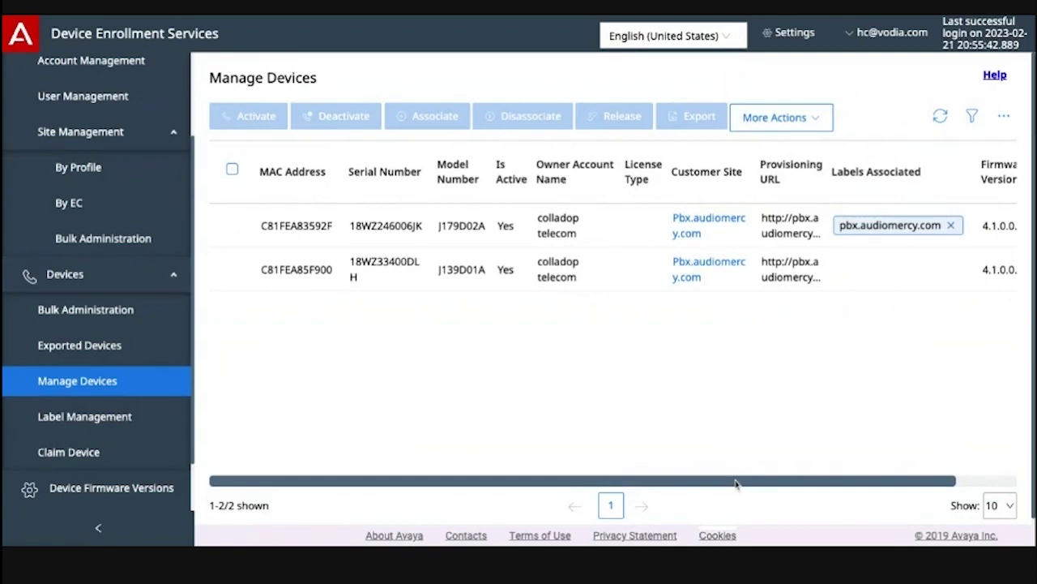
pyautogui.click(86, 418)
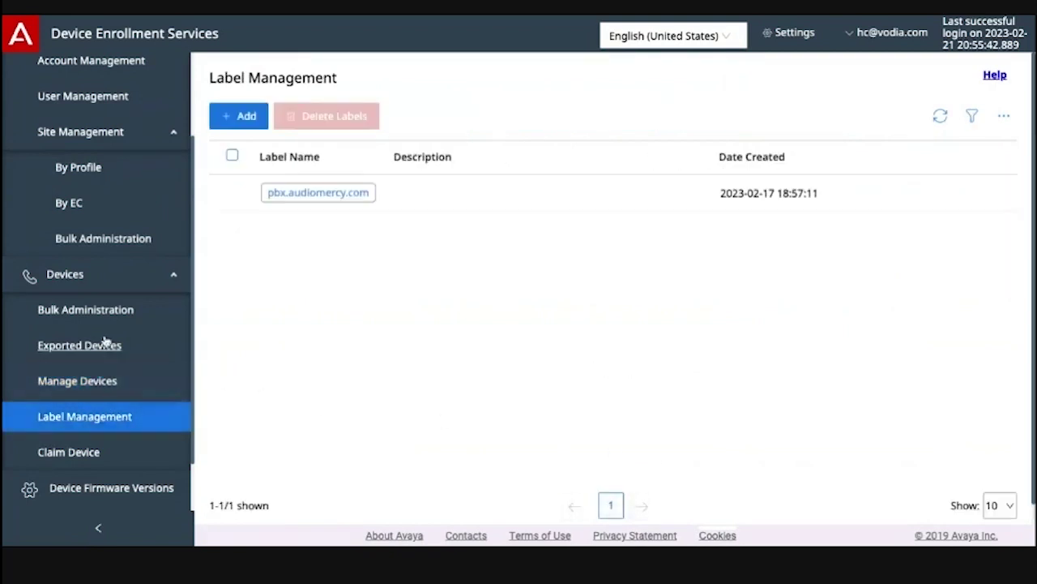
pyautogui.click(248, 121)
pyautogui.click(729, 331)
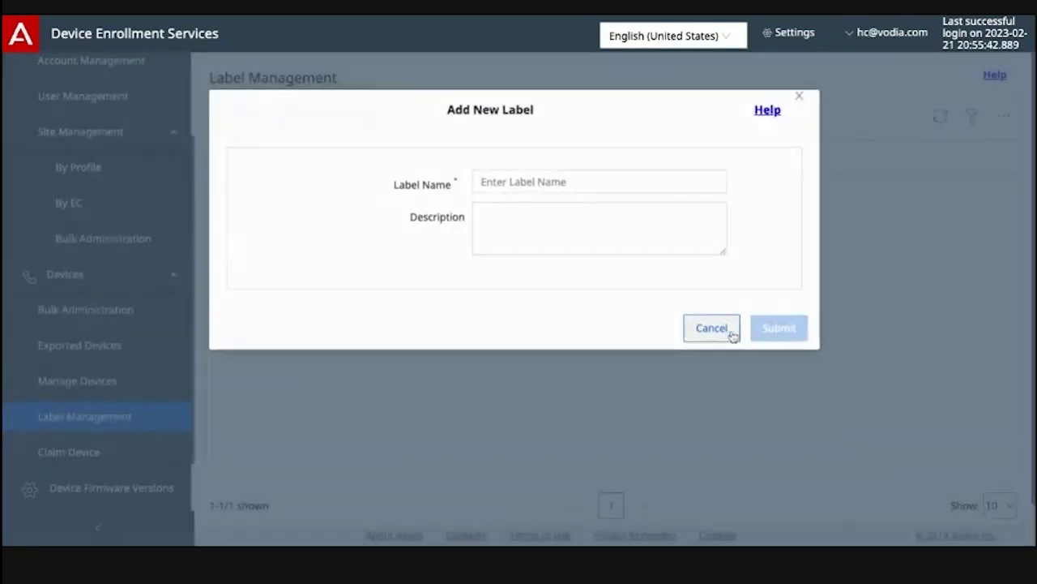
pyautogui.click(109, 382)
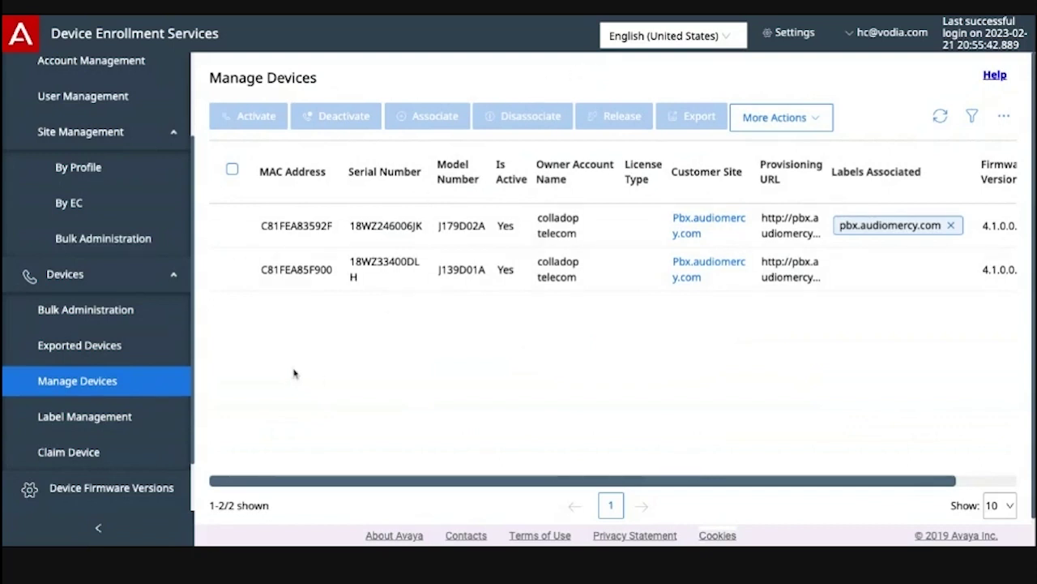
# Attach the pbx.audiomercy.com label to the J139D01A phone via More Actions.
pyautogui.click(92, 418)
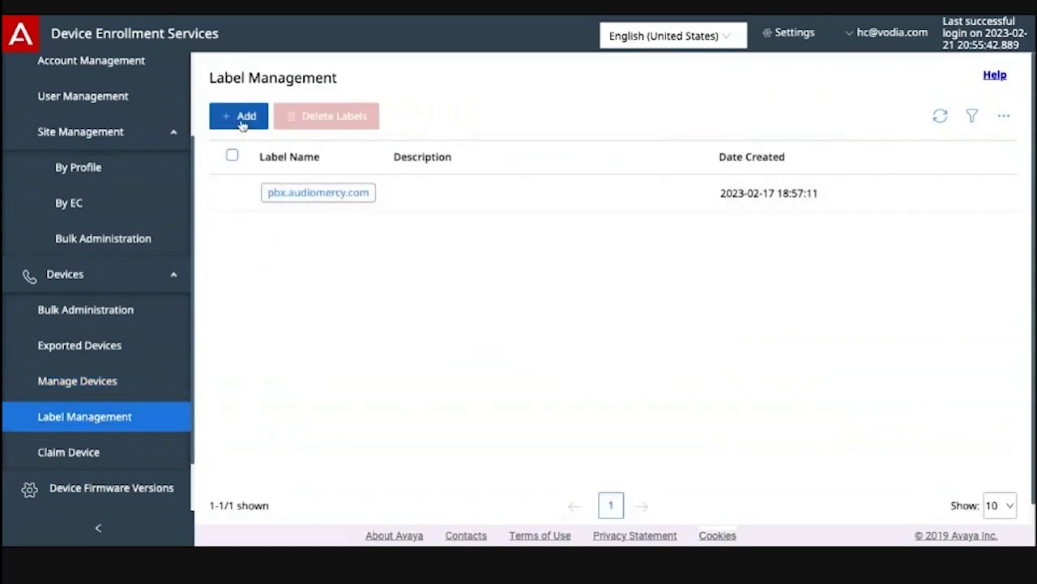
pyautogui.click(96, 385)
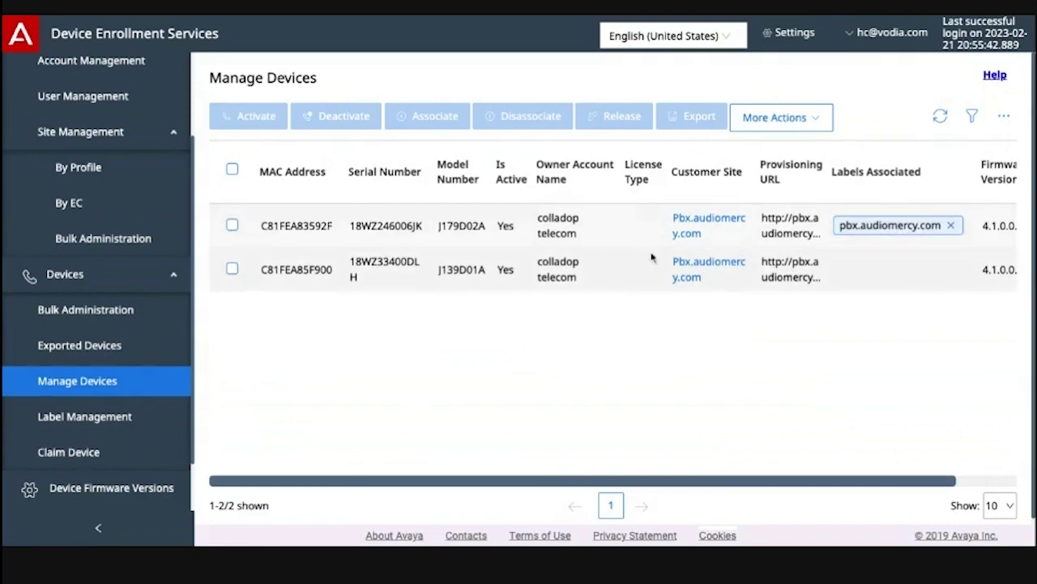
pyautogui.click(231, 274)
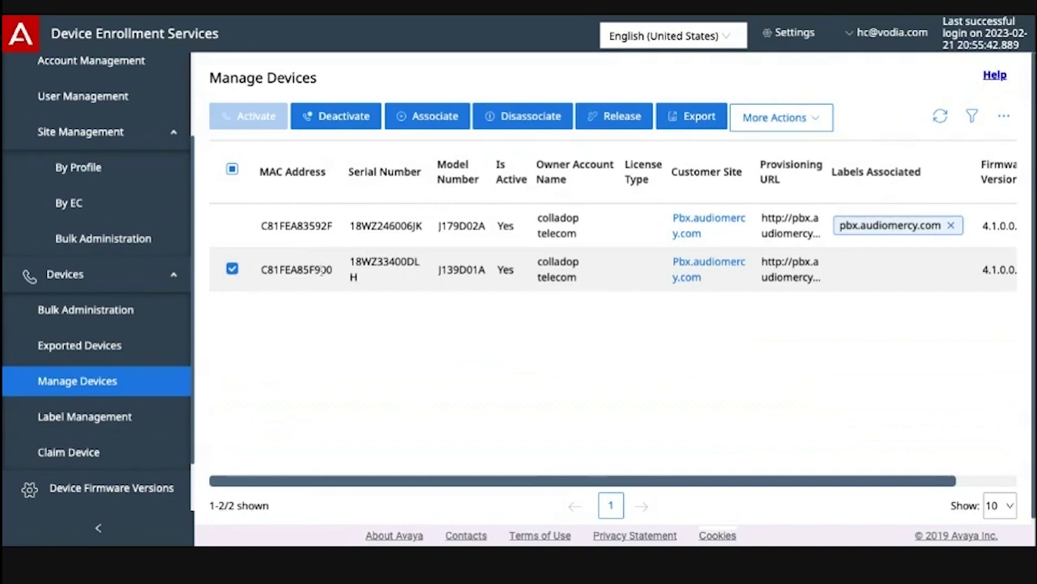
pyautogui.click(799, 120)
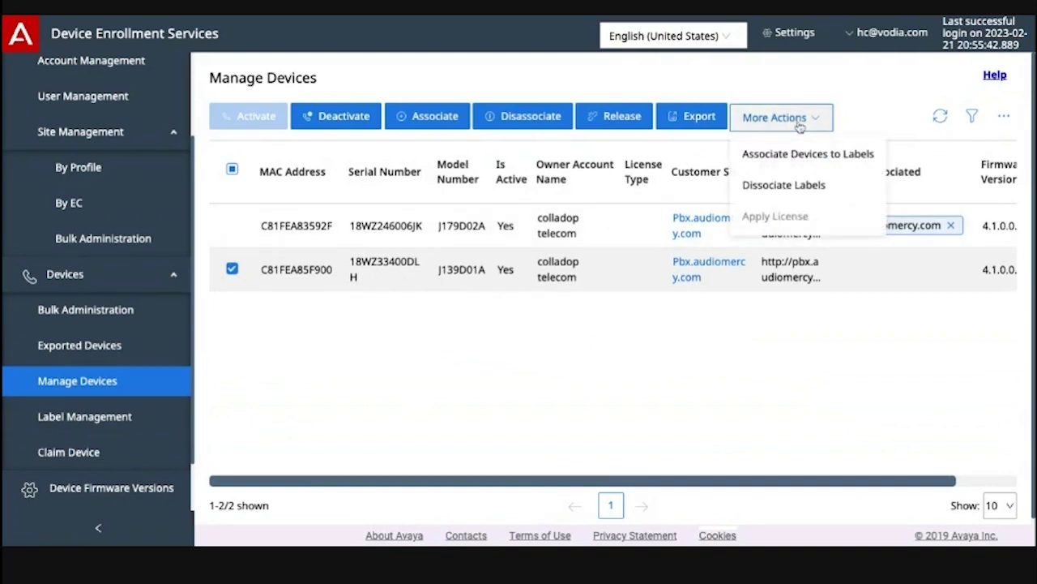
pyautogui.click(795, 154)
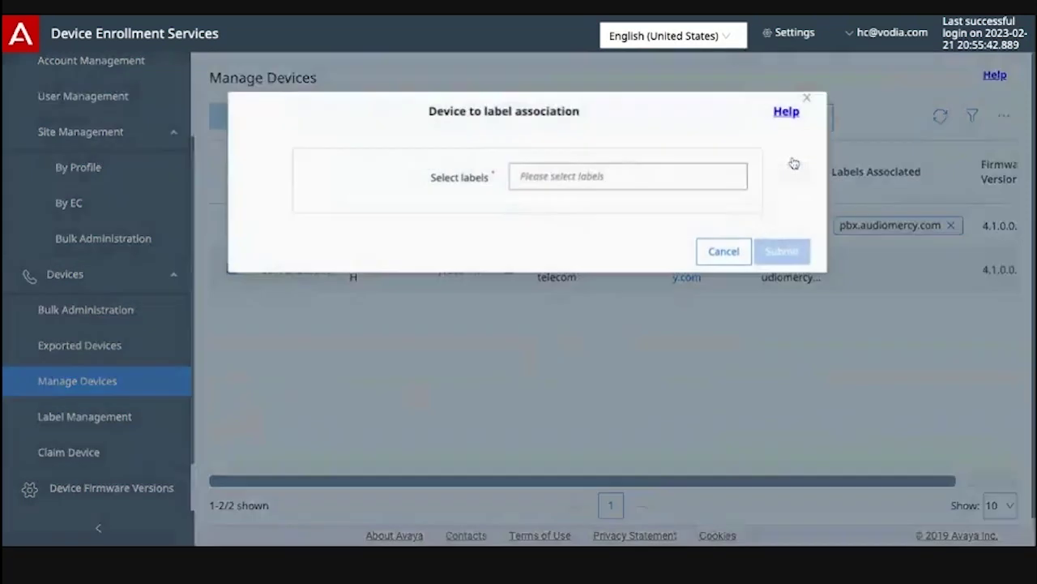
pyautogui.click(560, 188)
pyautogui.click(661, 211)
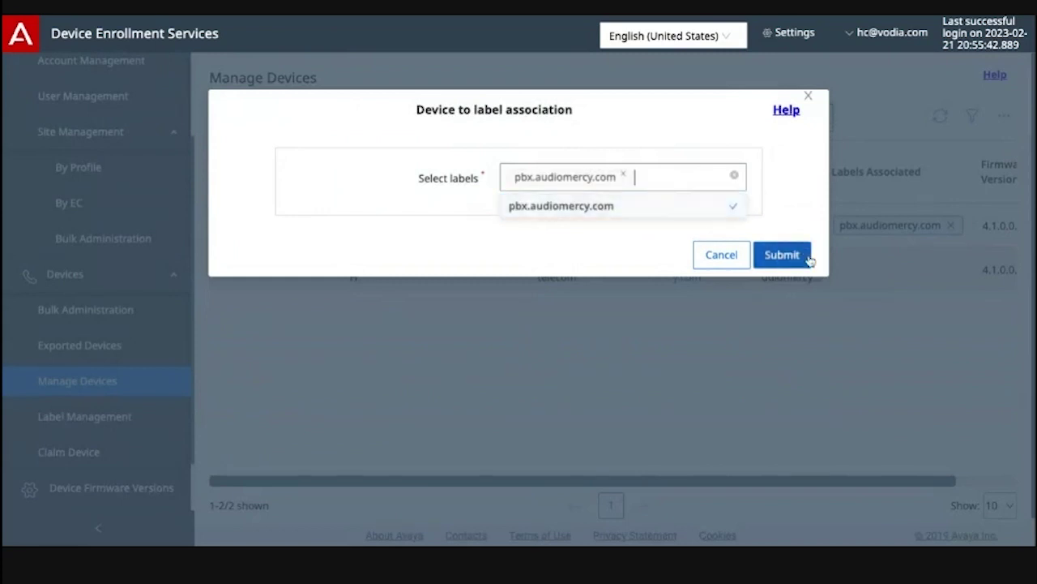
pyautogui.click(785, 254)
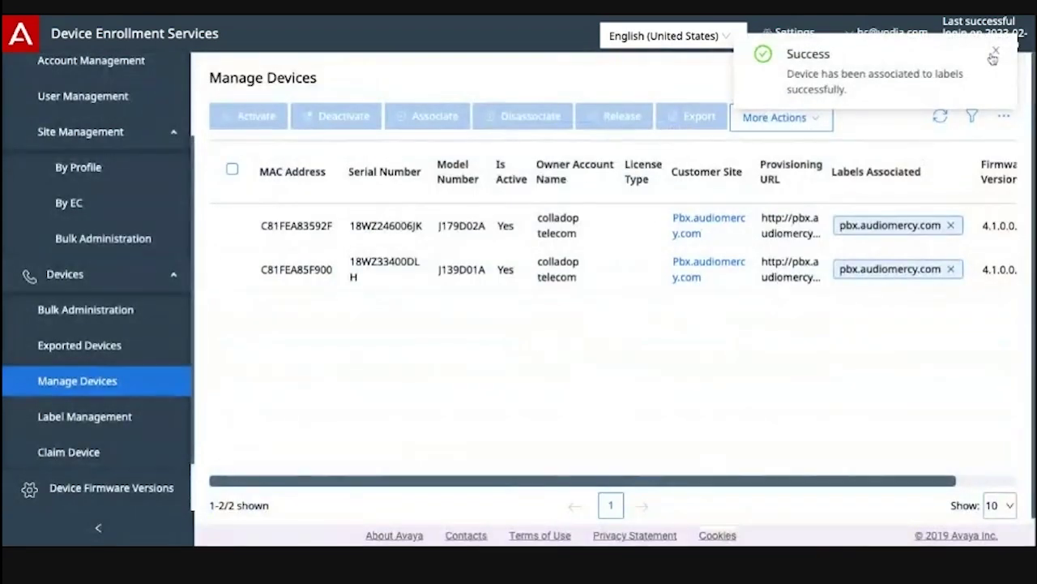
pyautogui.click(996, 51)
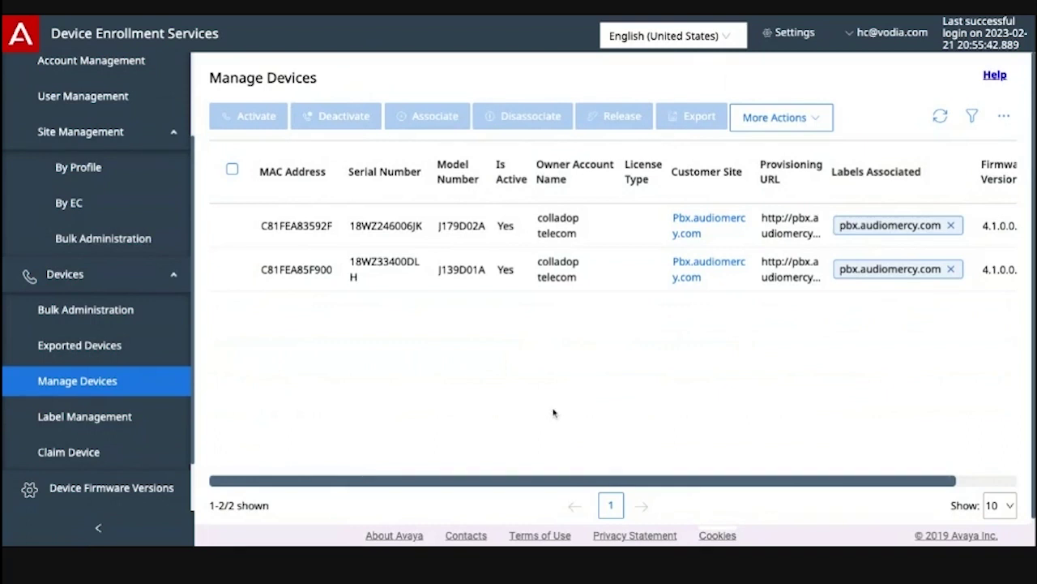
pyautogui.scroll(-1, 339, 413)
pyautogui.scroll(1, 332, 416)
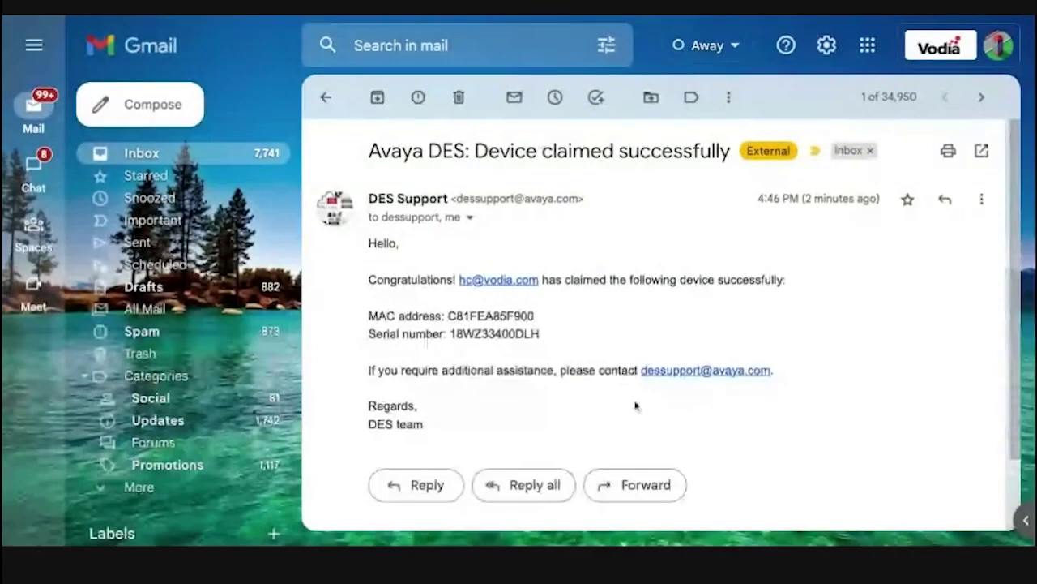
pyautogui.scroll(-2, 637, 402)
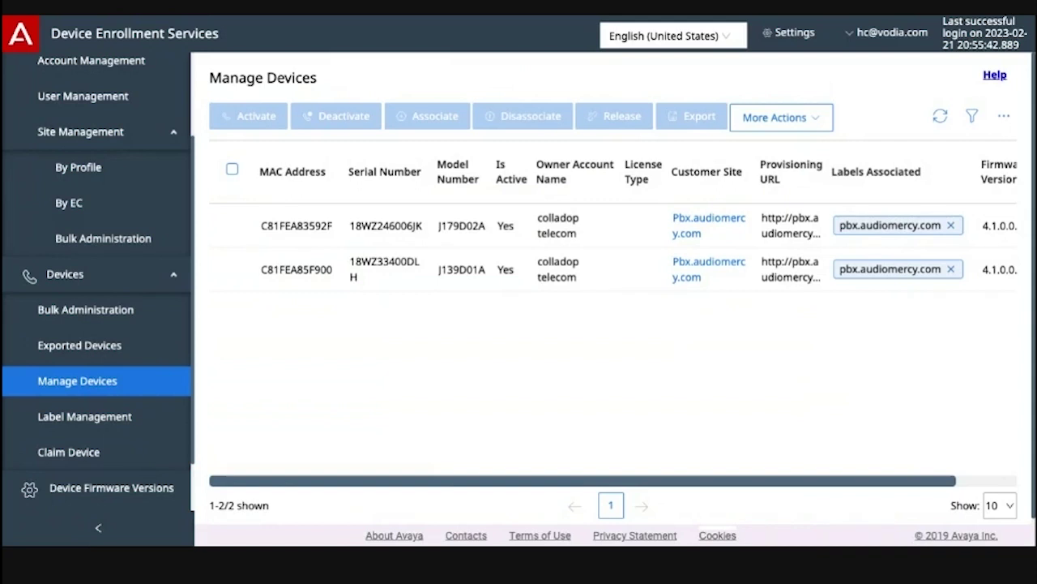
pyautogui.click(232, 268)
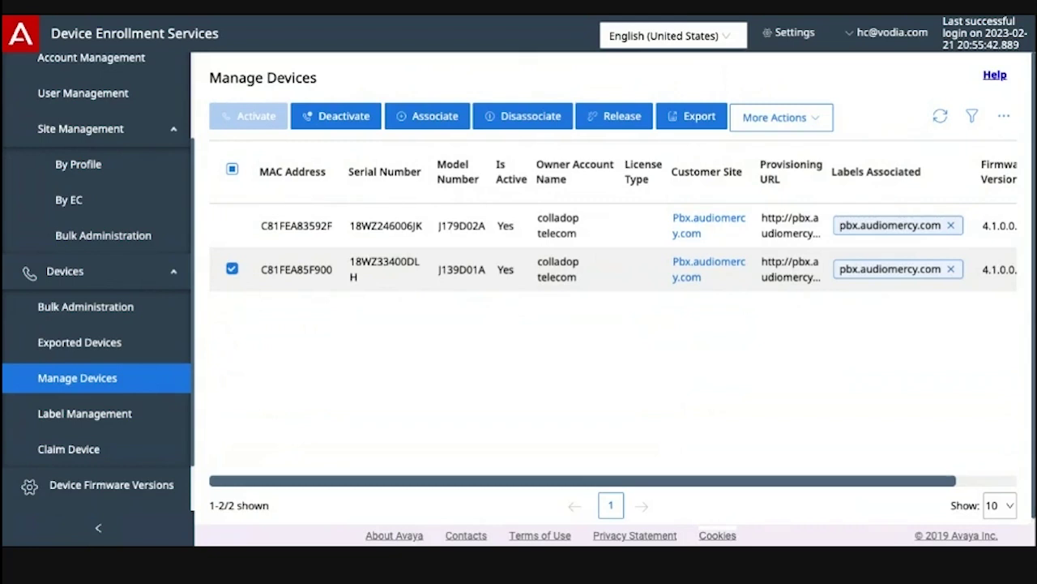
# Reload extension 4001's provisioning history to see the files fetched by the phone.
pyautogui.click(371, 319)
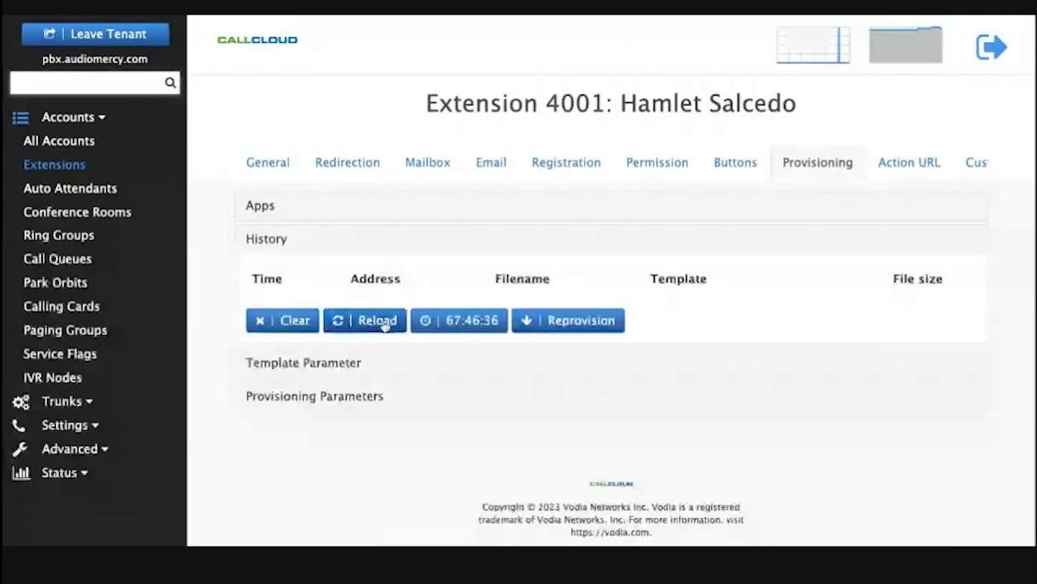
pyautogui.scroll(-2, 601, 341)
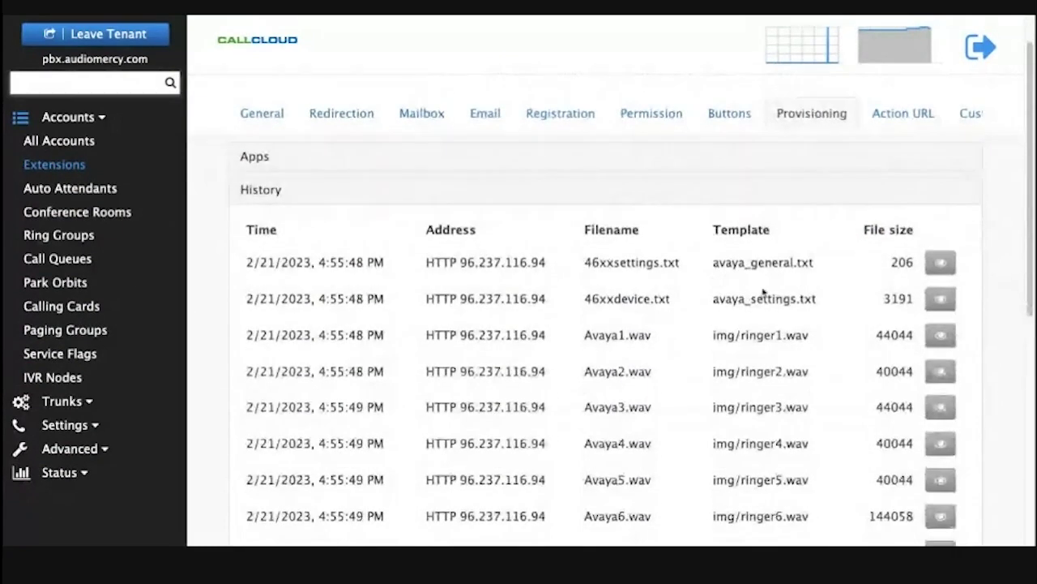
pyautogui.scroll(-5, 736, 290)
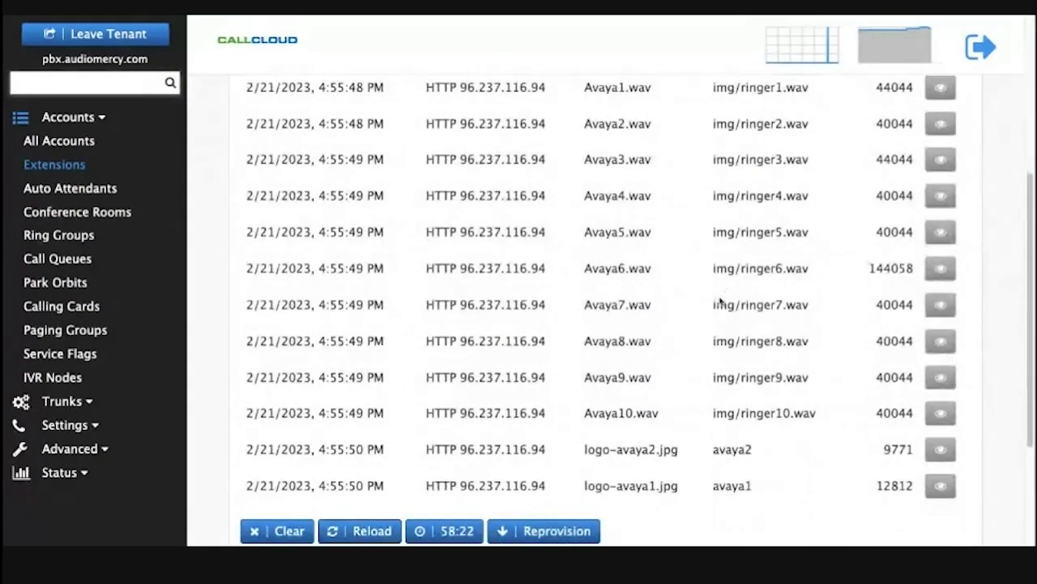
pyautogui.scroll(6, 718, 303)
pyautogui.scroll(-1, 552, 169)
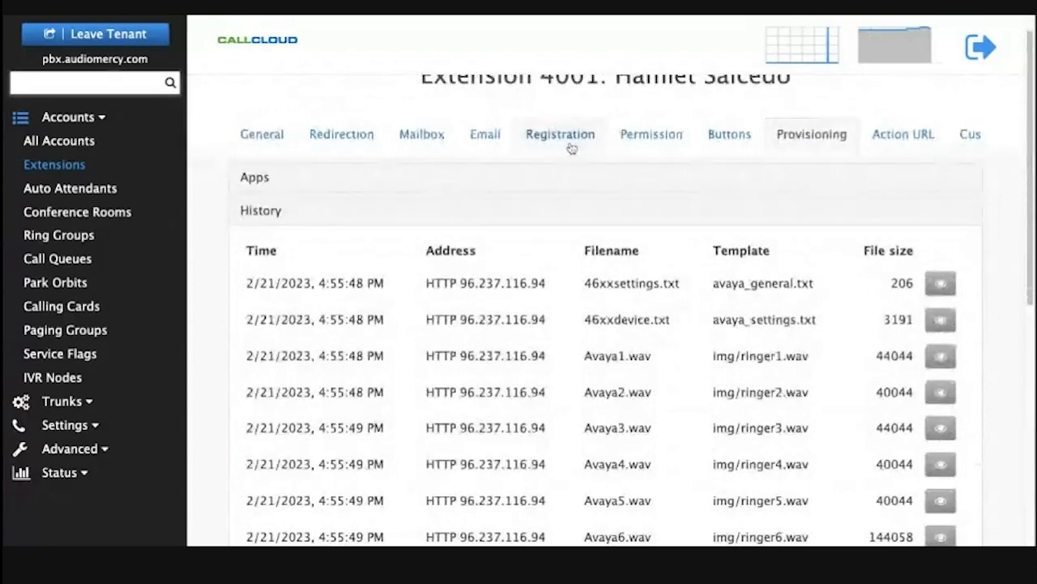
# Confirm on the Registration tab that the Avaya J139 IP Phone is registered beside the Fanvil X5U.
pyautogui.click(569, 144)
pyautogui.scroll(-8, 592, 314)
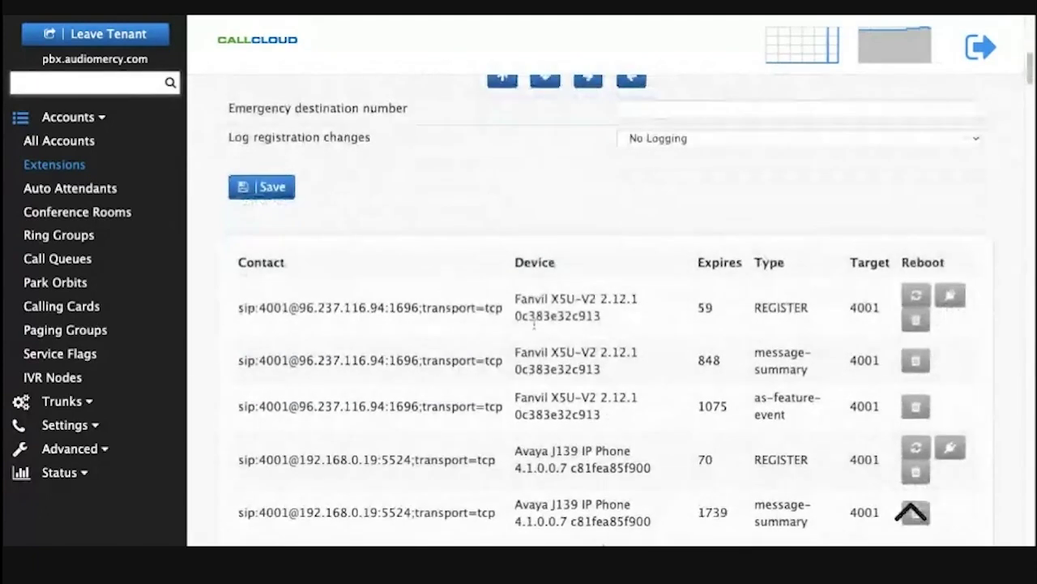
pyautogui.scroll(-4, 534, 324)
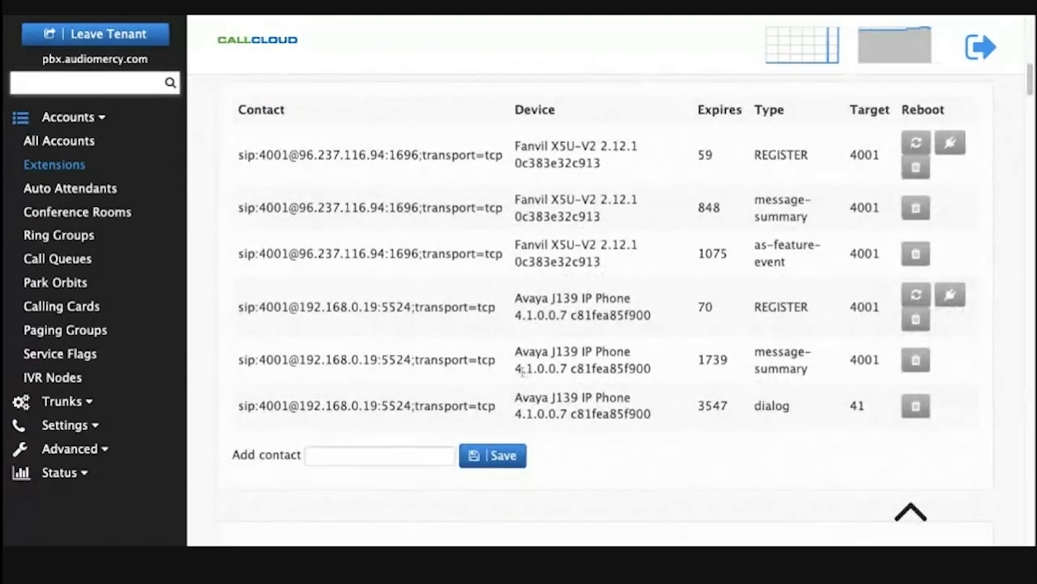
pyautogui.moveTo(516, 398); pyautogui.dragTo(631, 398)
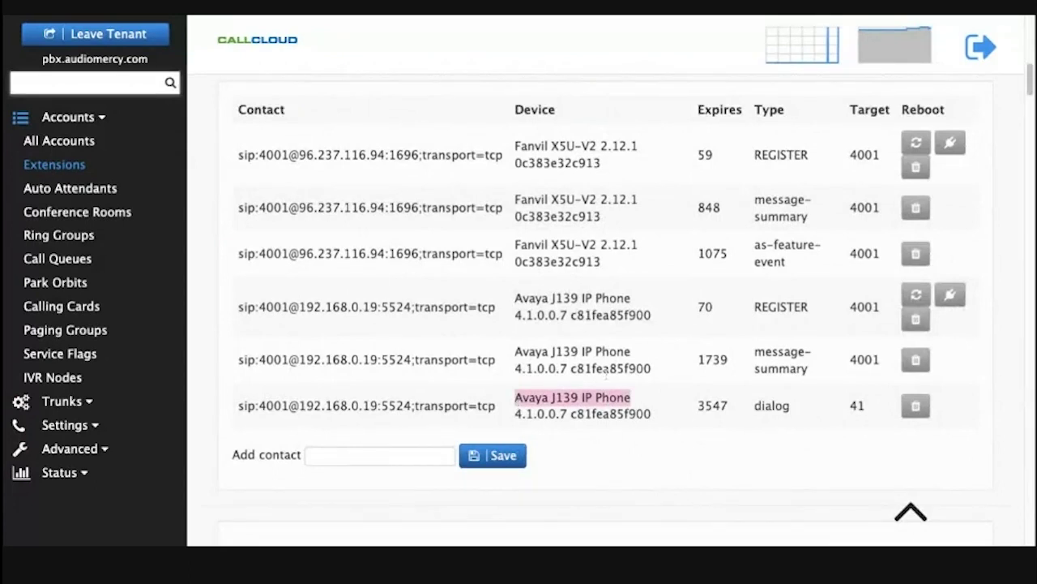
pyautogui.scroll(10, 581, 327)
pyautogui.scroll(5, 581, 326)
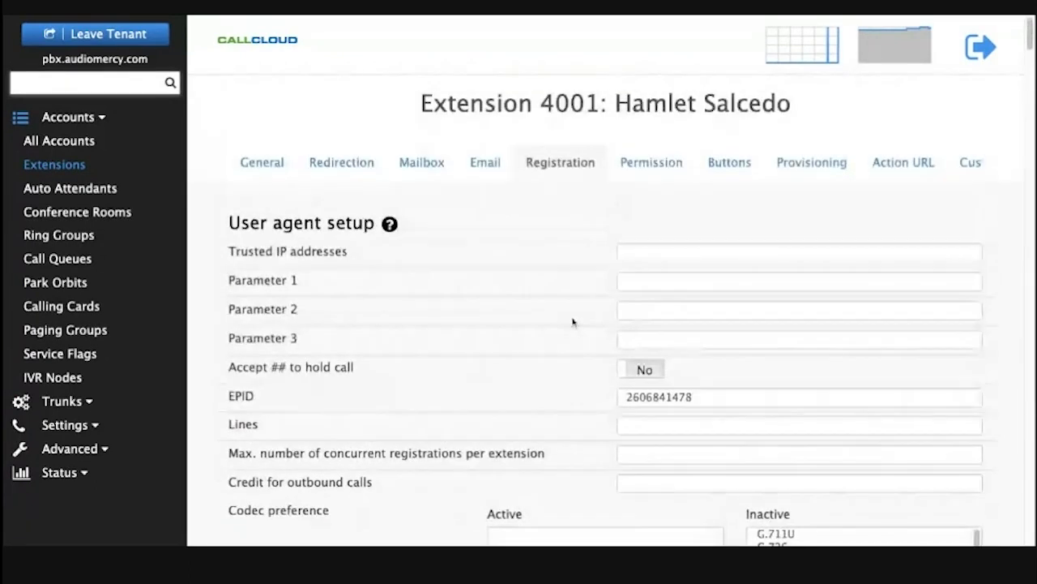